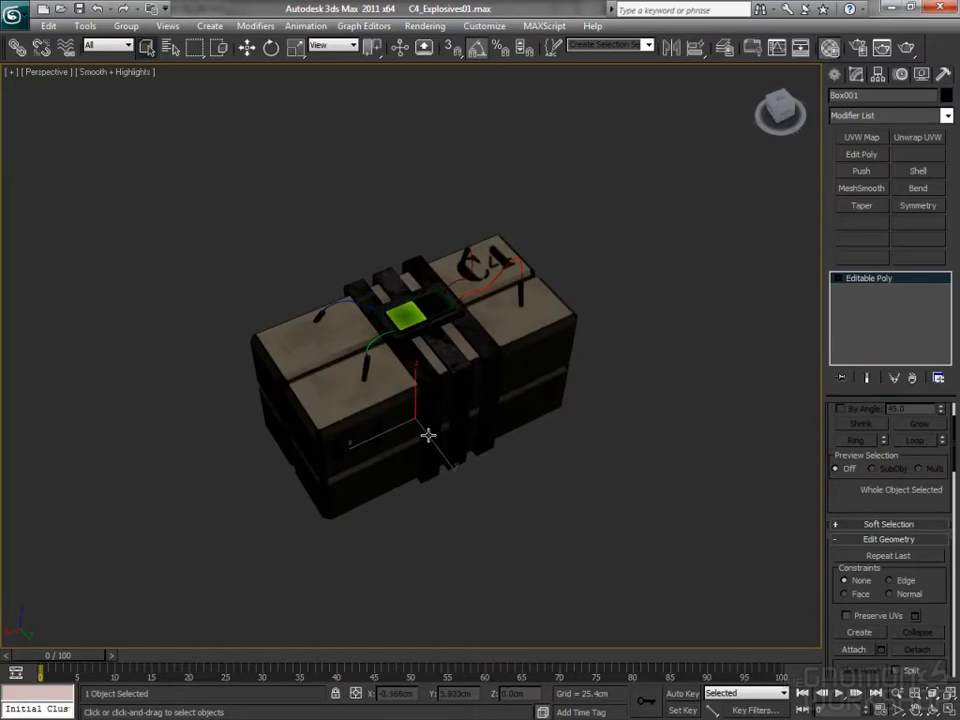
- Switch to the Unreal Development Kit and choose C4_Explosives_Screen.tga from the Textures folder for import
scroll(430, 417, up, 3)
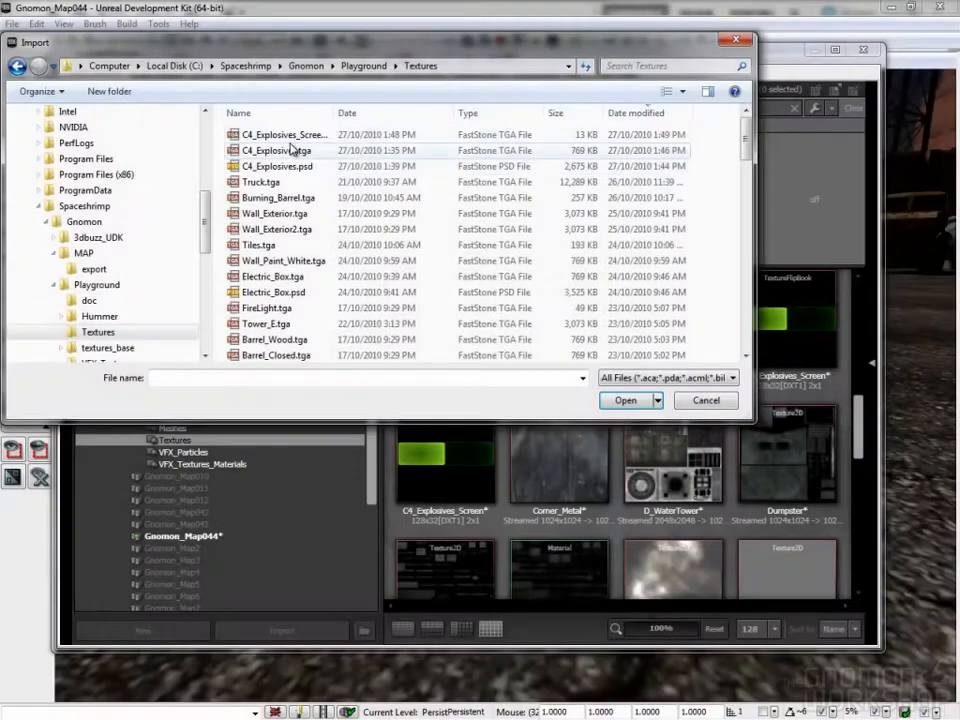
click(310, 132)
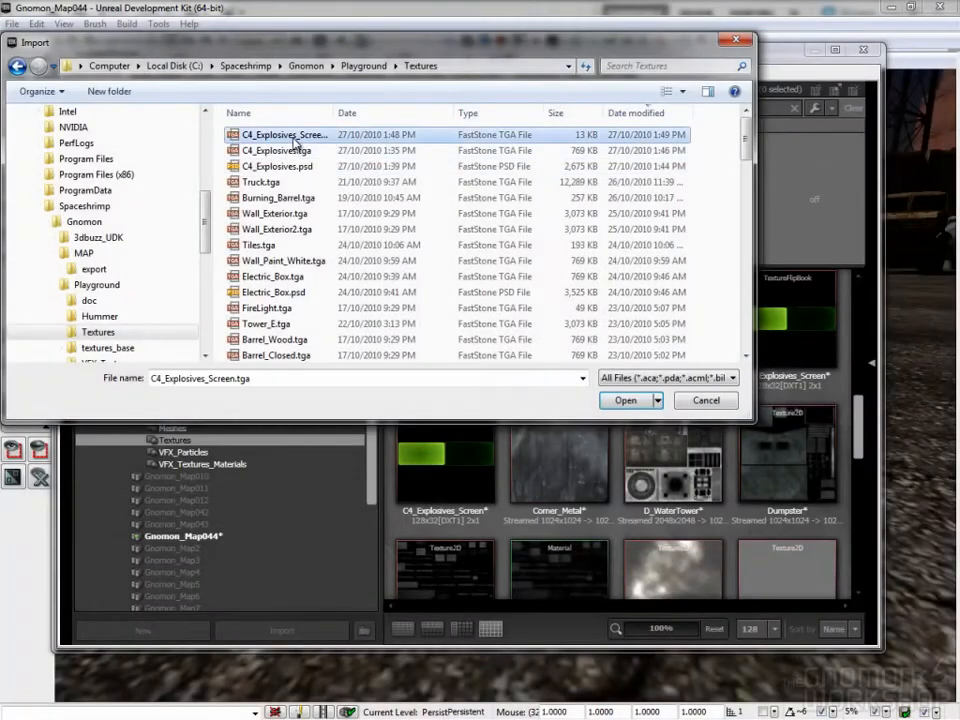
double_click(341, 117)
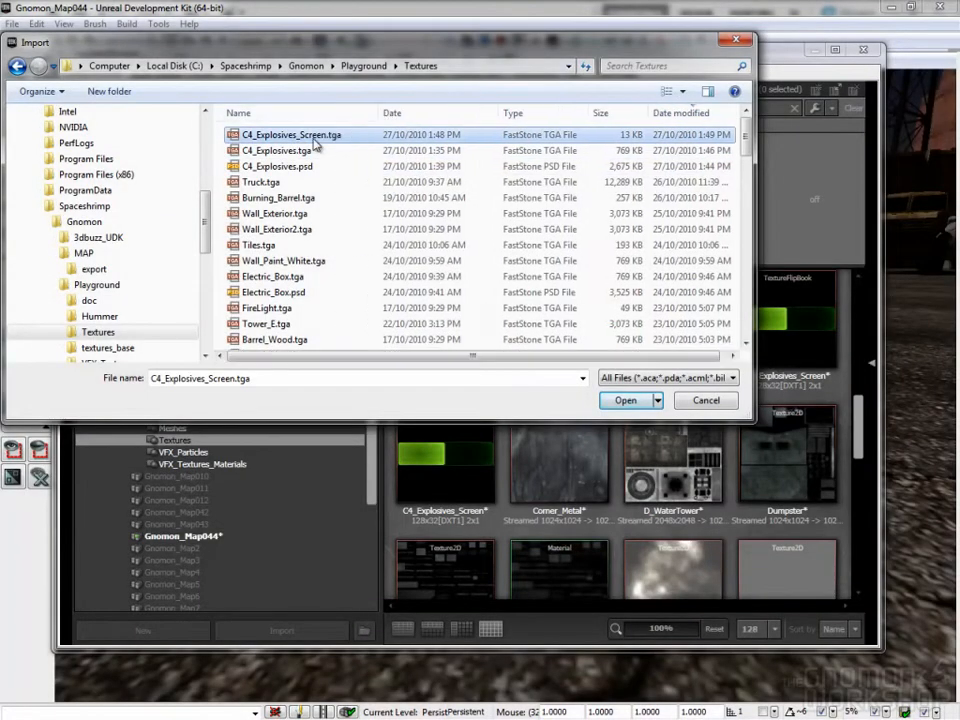
double_click(316, 142)
- Inspect the FlipBook texture expression in the C4_Explosives_Screen_Mat material
scroll(462, 440, down, 3)
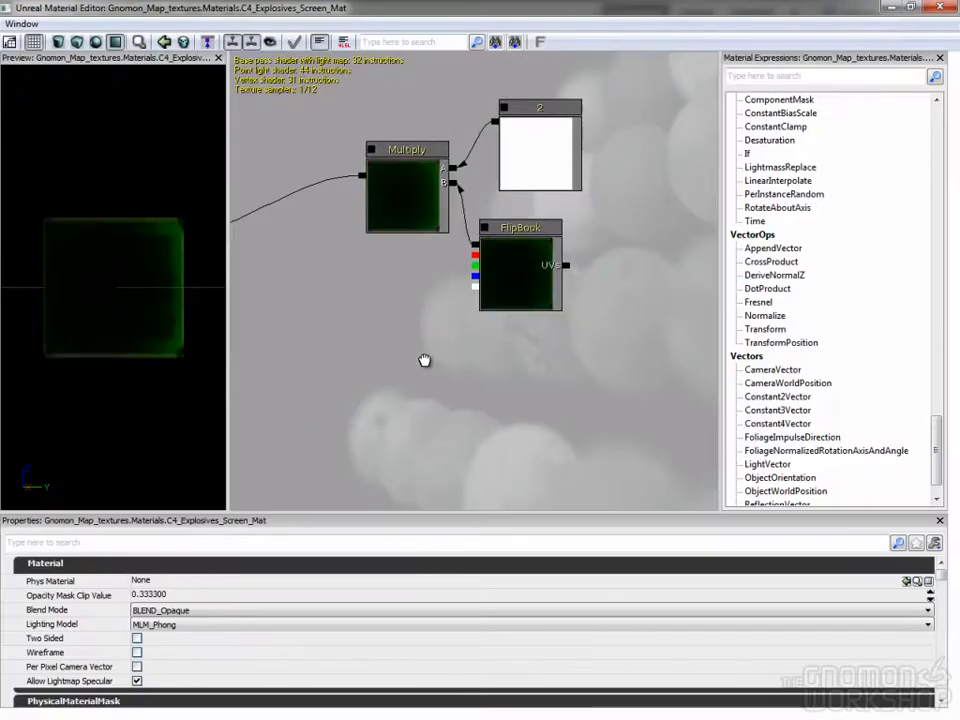
click(545, 272)
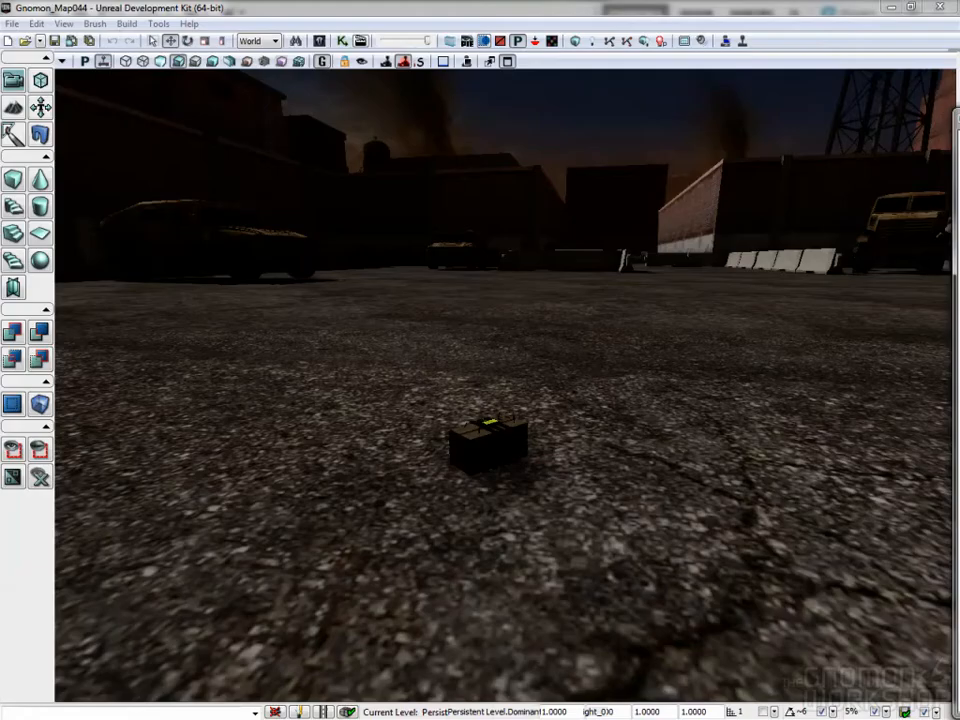
- Examine the C4 charge placed on the ground and its explosion effect in the level, from close up and from a distance
drag(784, 476, 758, 400)
right_drag(758, 400, 746, 589)
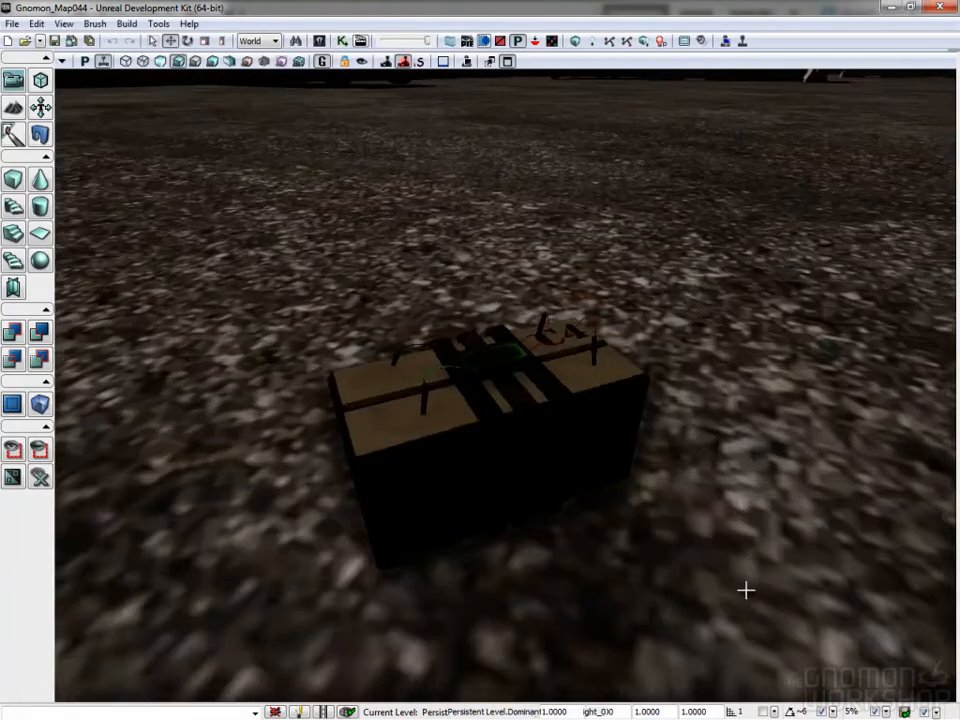
drag(746, 589, 795, 447)
right_drag(795, 447, 776, 491)
drag(776, 491, 841, 405)
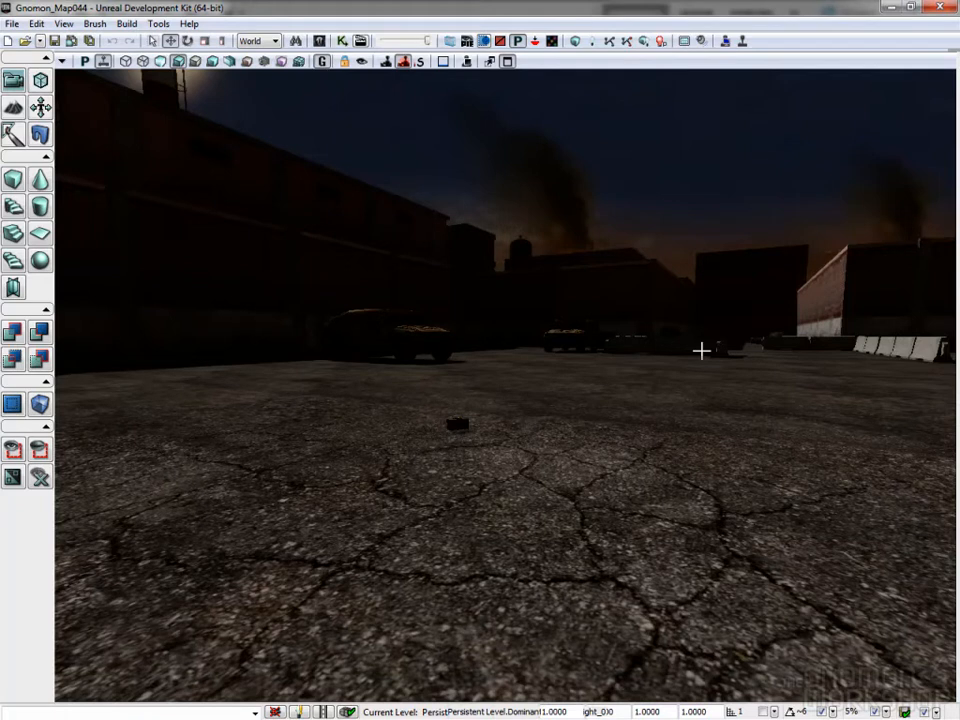
right_drag(910, 299, 900, 281)
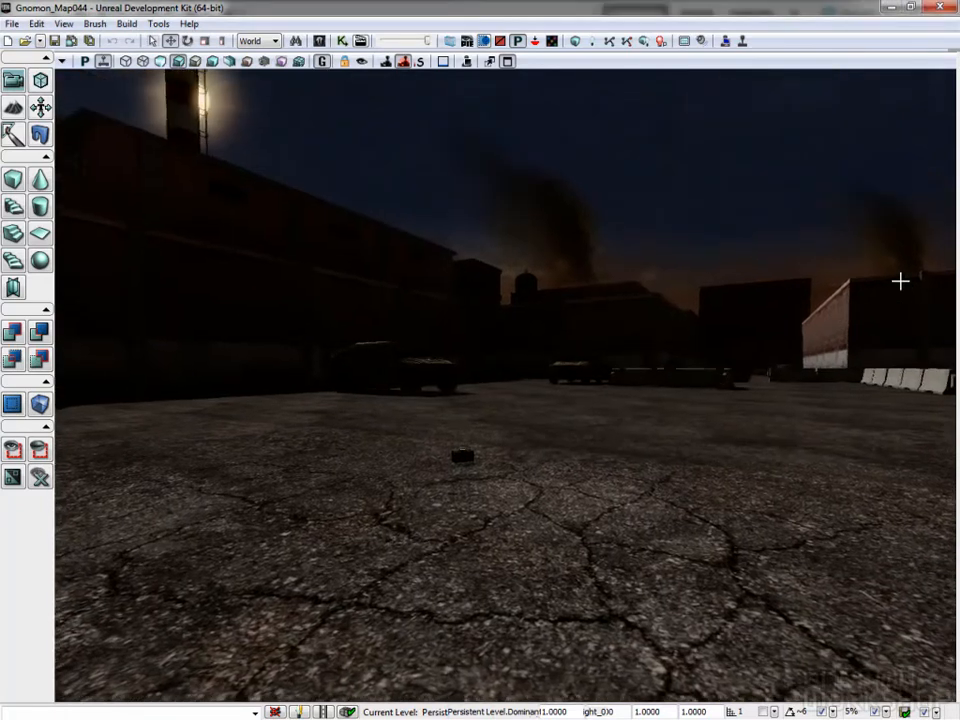
drag(887, 284, 893, 369)
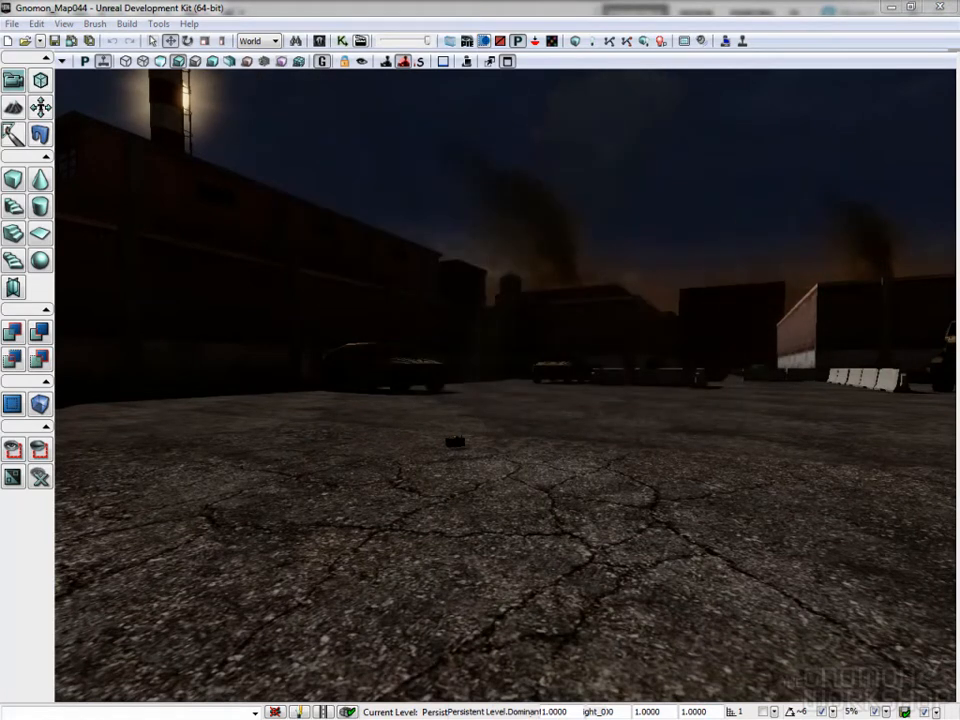
drag(688, 285, 673, 485)
right_drag(673, 485, 682, 252)
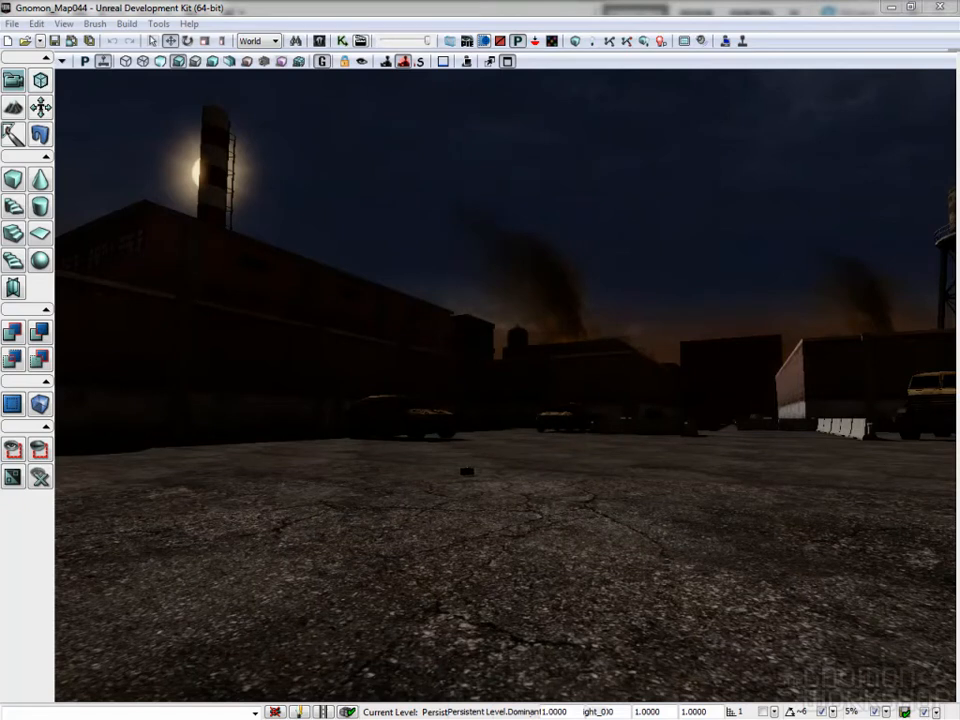
right_drag(650, 242, 956, 105)
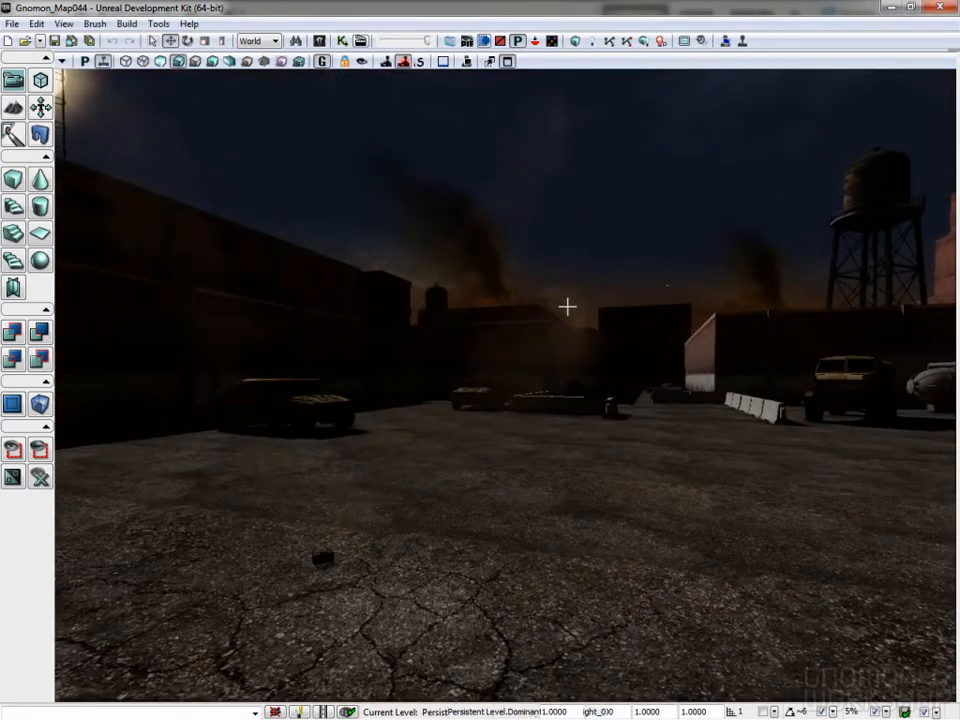
drag(567, 306, 628, 690)
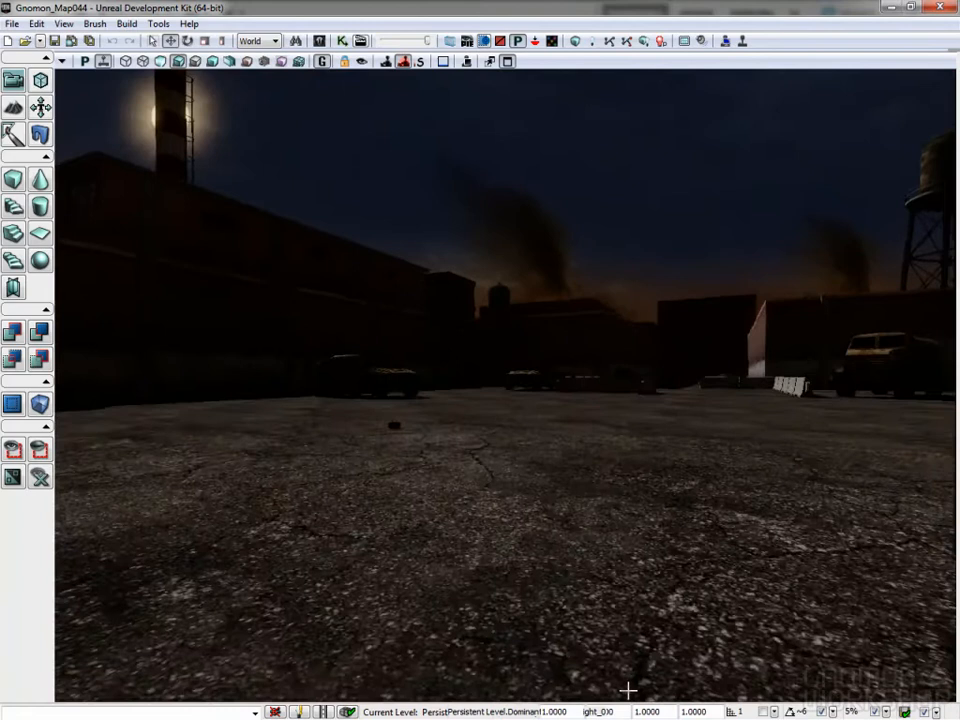
right_drag(634, 671, 653, 306)
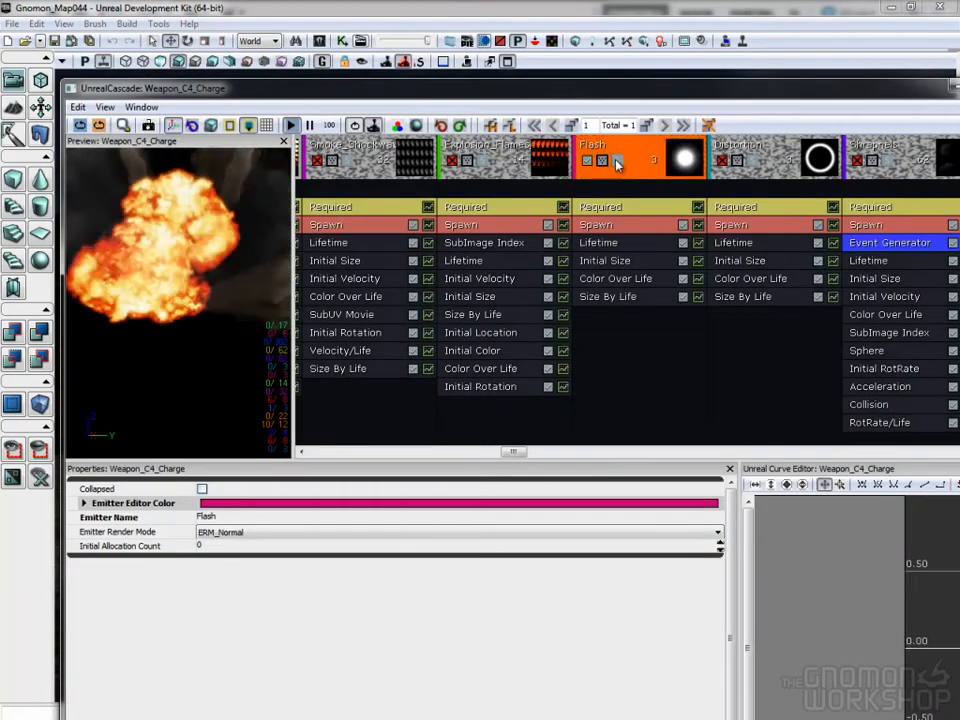
- Solo the Flash emitter of Weapon_C4_Charge and review its Initial Size and Lifetime modules
click(616, 160)
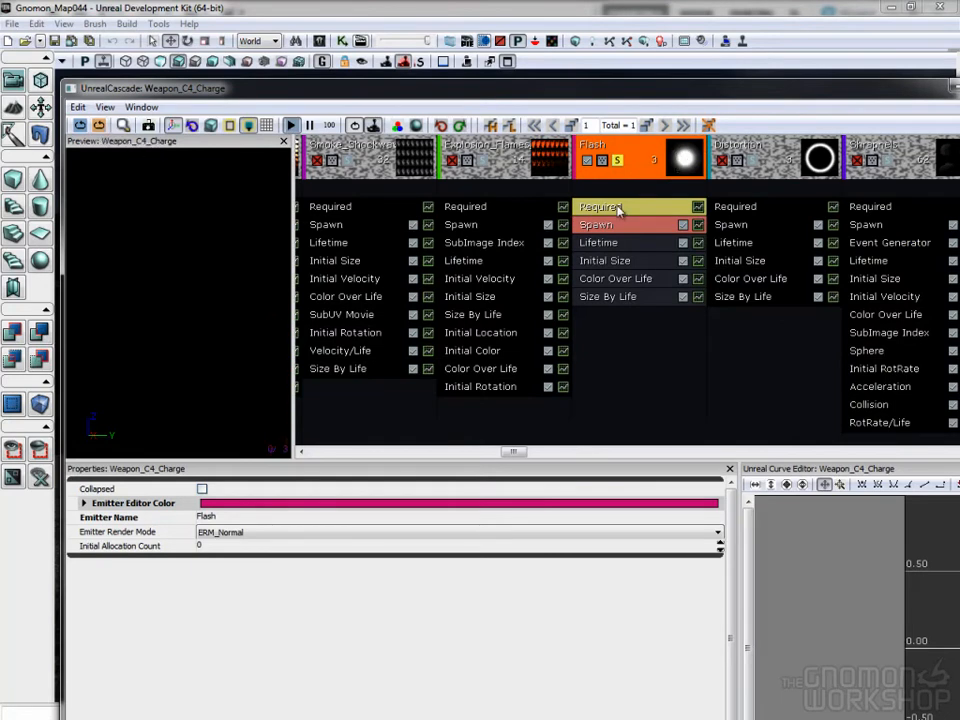
click(611, 260)
click(611, 242)
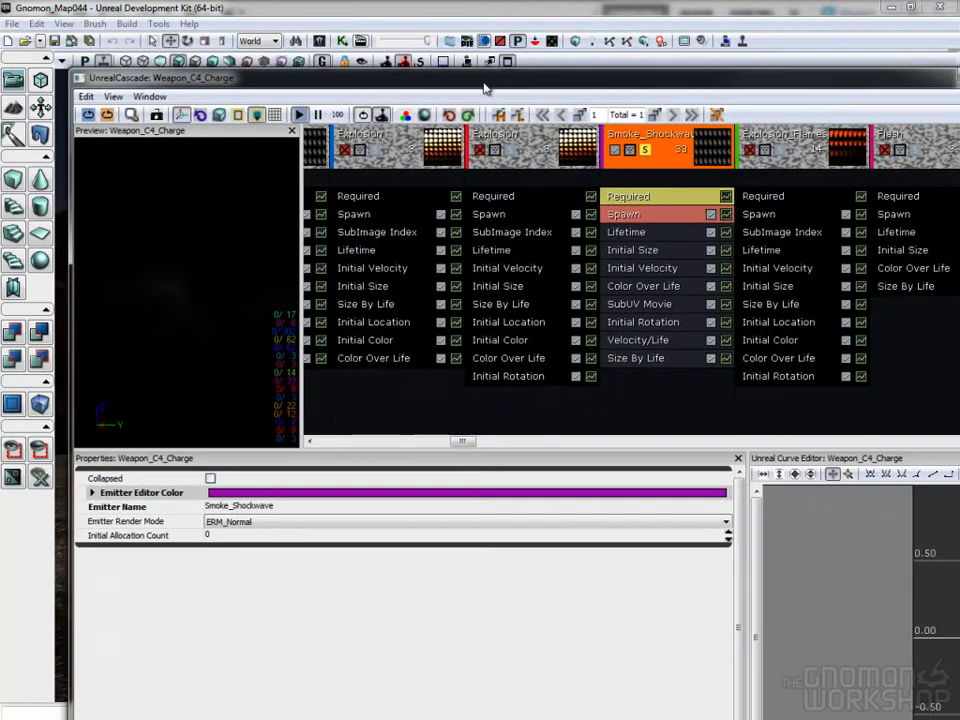
- Review the maximum and minimum X and Y start velocities in the Smoke_Shockwave emitter's Initial Velocity module, with the particle editor maximized
click(673, 267)
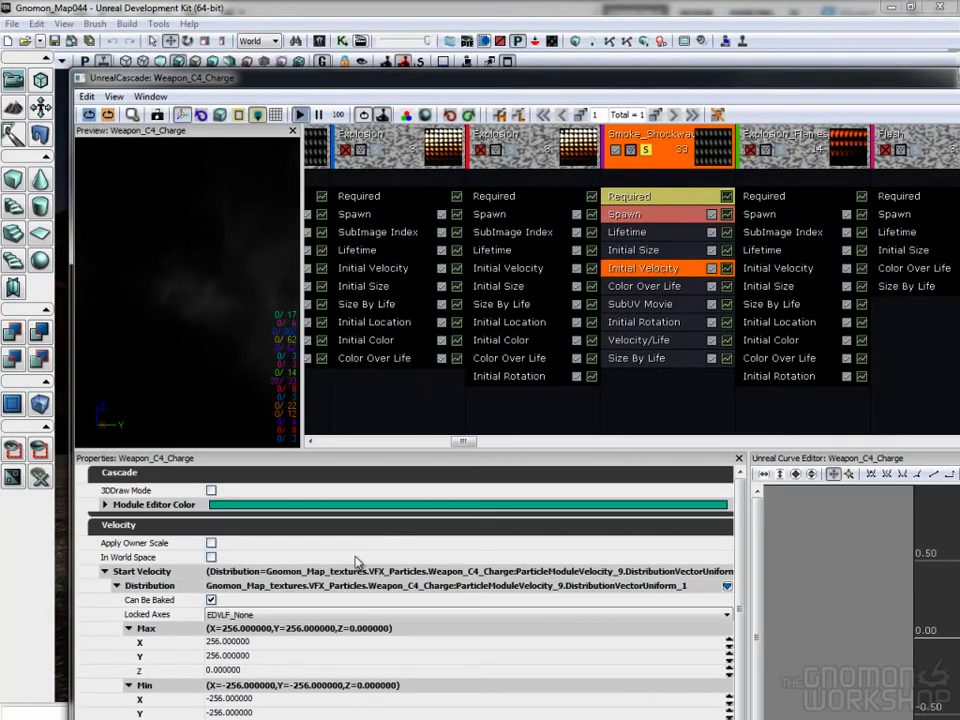
double_click(530, 78)
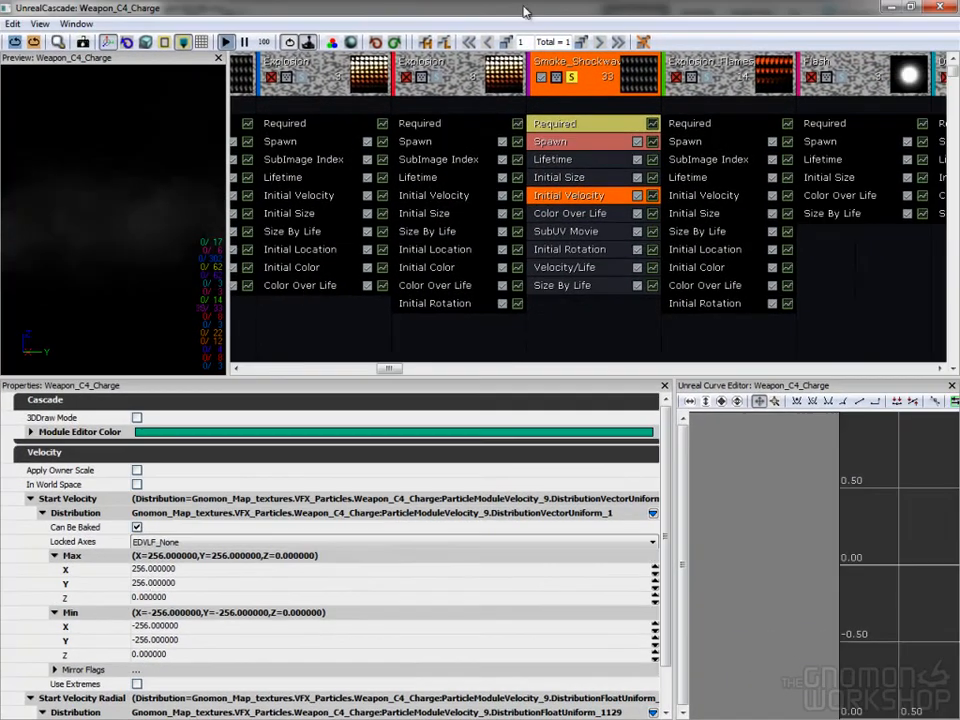
click(180, 568)
click(180, 582)
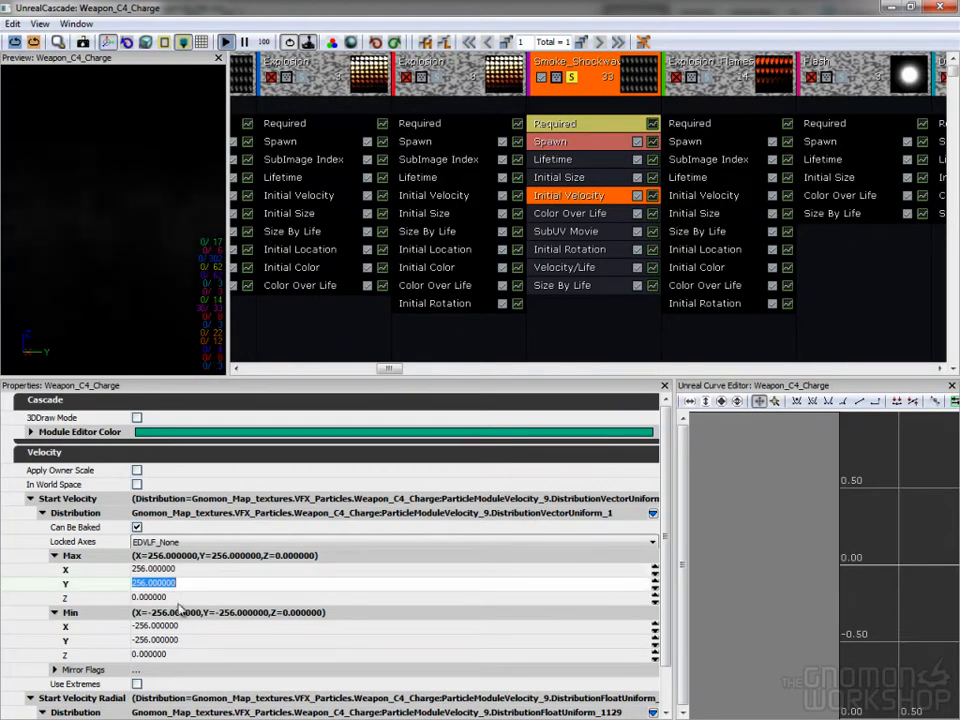
click(190, 626)
click(187, 643)
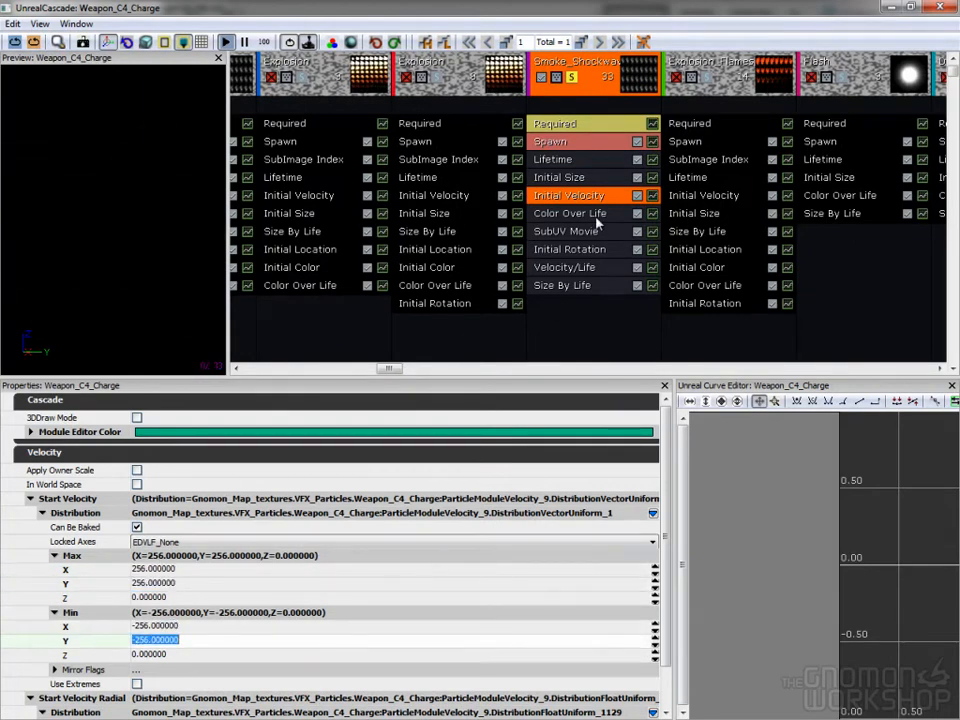
- Set the Starting Frame of the Smoke_Shockwave emitter's SubUV Movie module to 0
click(588, 233)
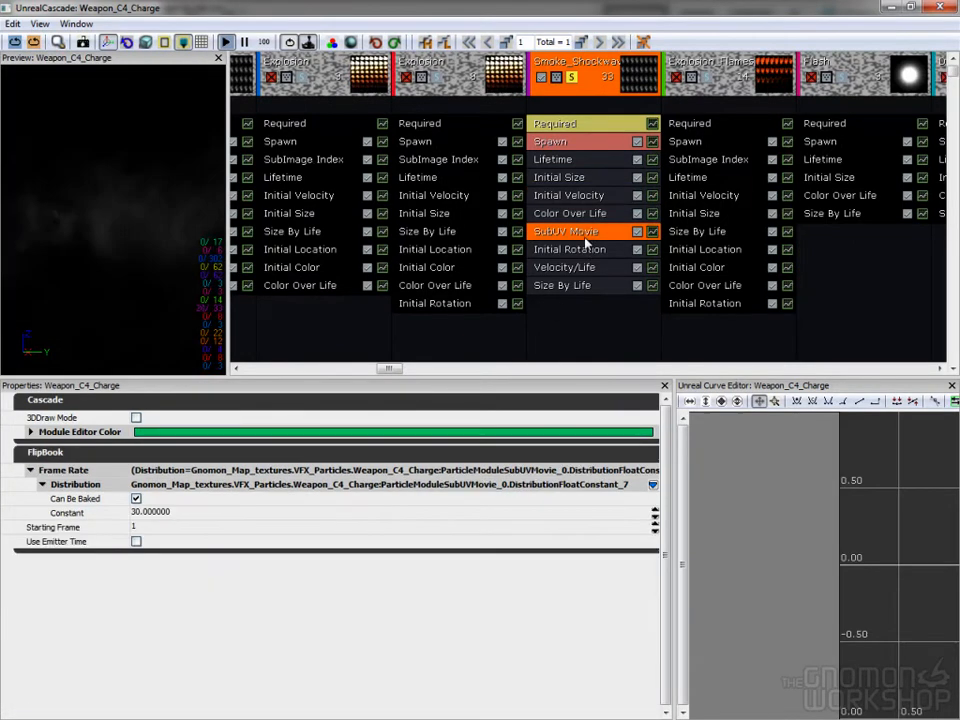
click(183, 527)
text(0)
key(Return)
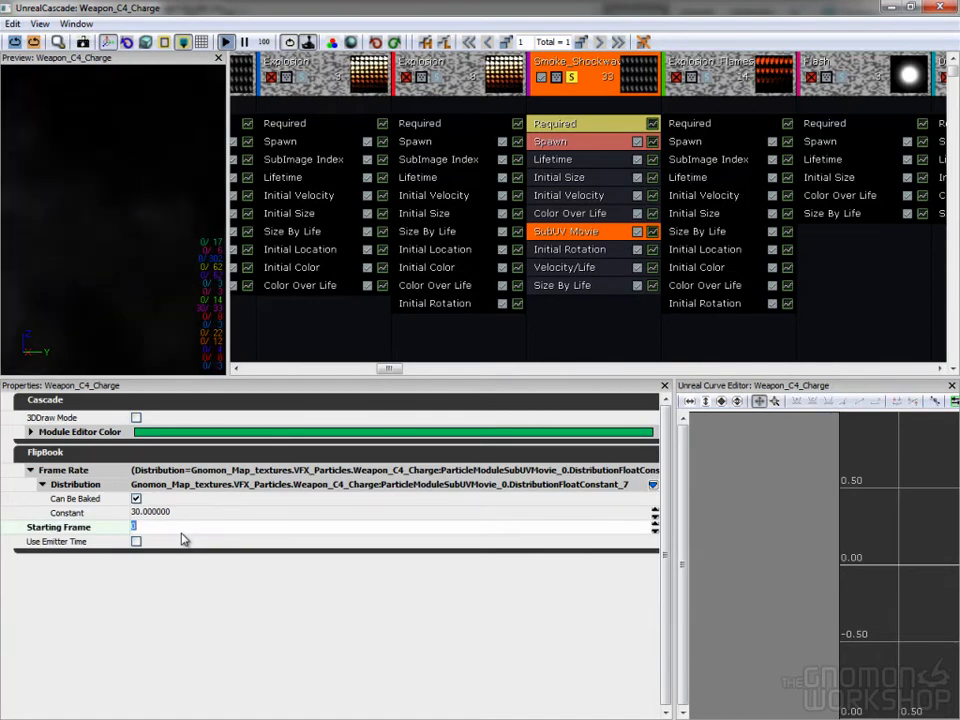
- Review the curve points of the Smoke_Shockwave emitter's Velocity/Life module
click(575, 268)
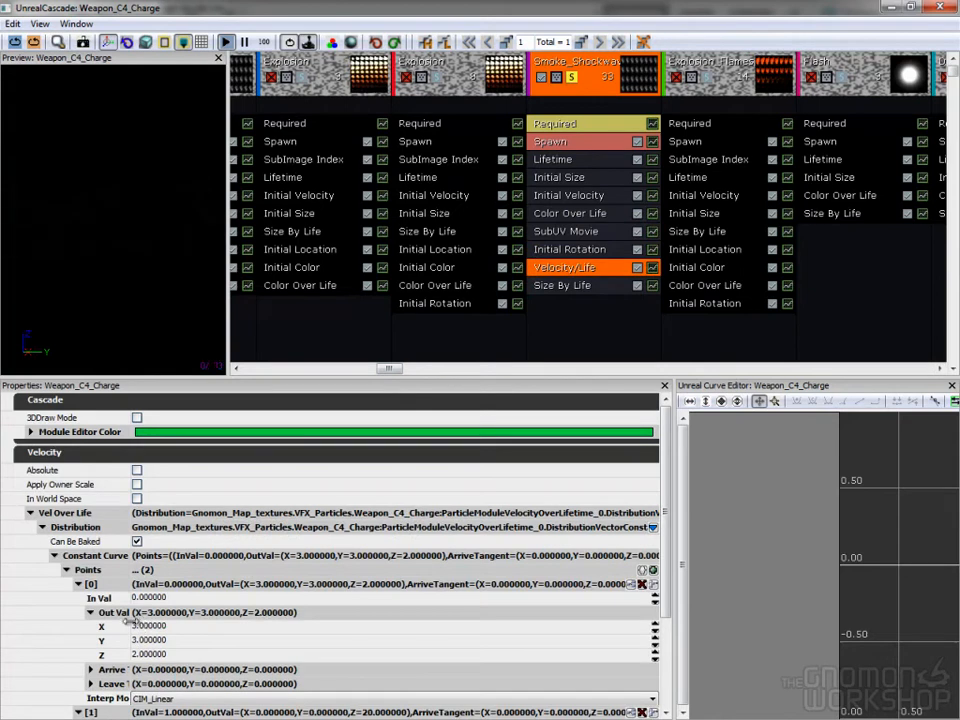
scroll(654, 645, down, 5)
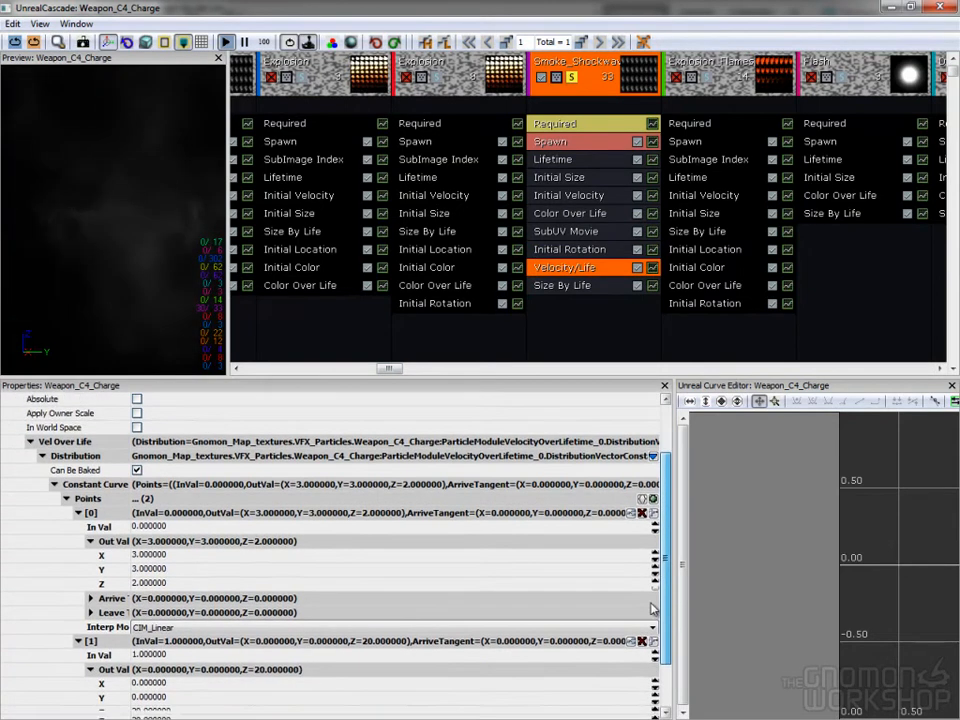
scroll(654, 645, down, 1)
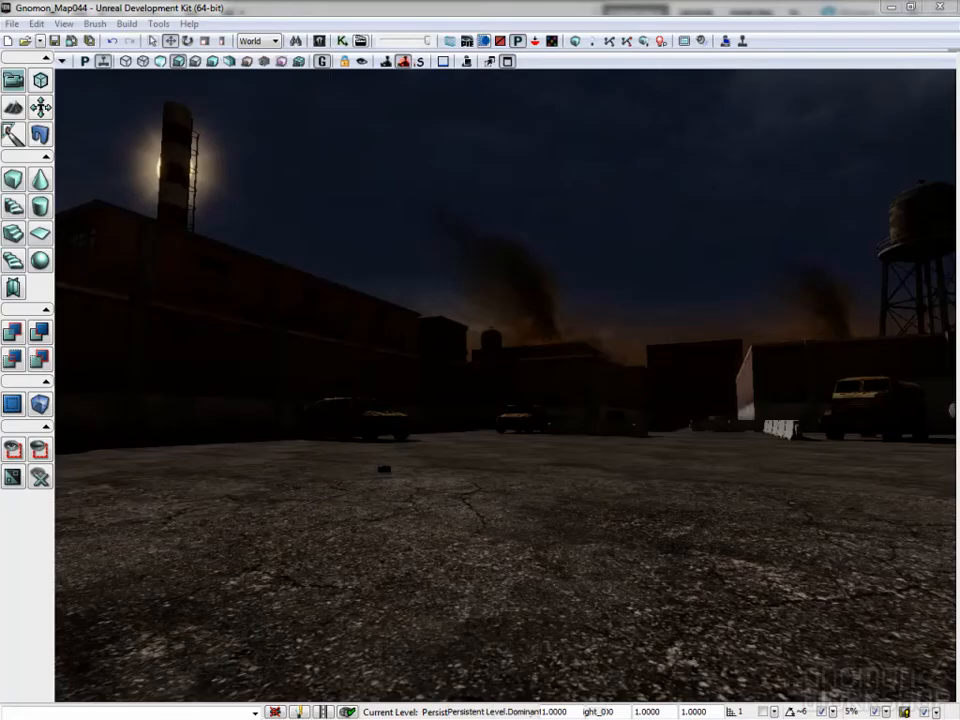
- Set the particle preview background to a grey of value 0.46 and solo the Explosion_Decal emitter
right_drag(715, 350, 768, 74)
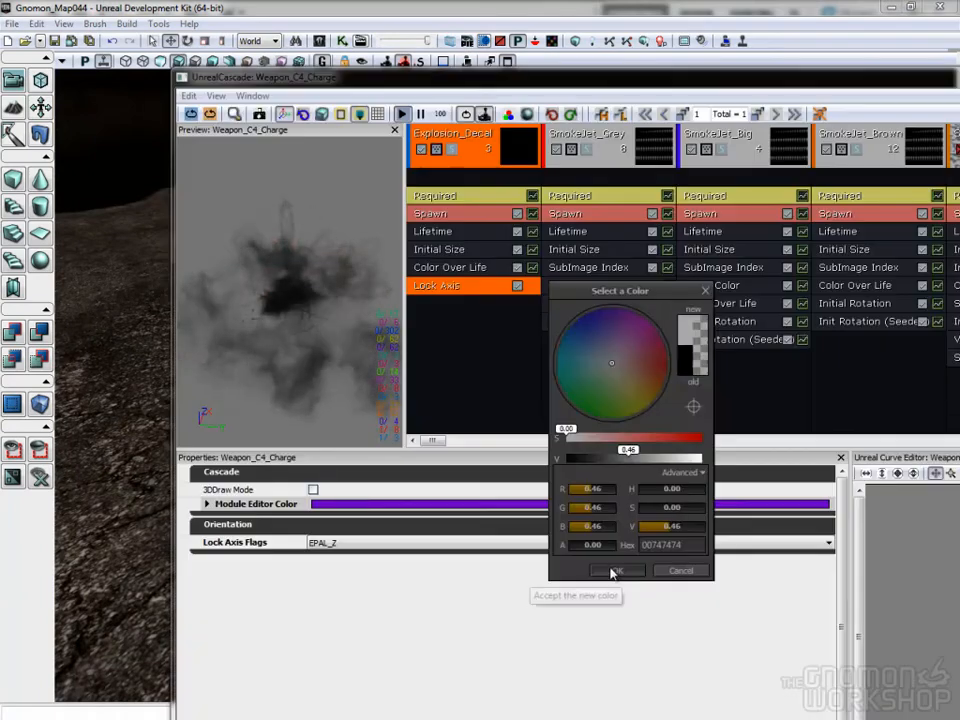
click(613, 567)
click(449, 158)
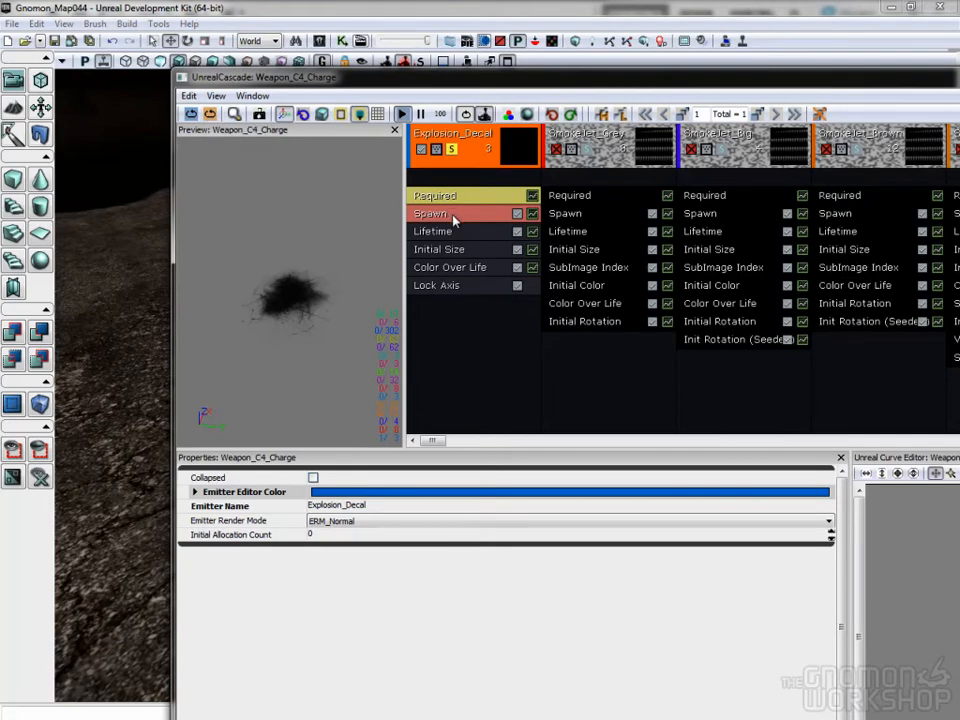
- Check the Explosion_Decal emitter's Lock Axis module and add an Initial Rotation module to the emitter
click(440, 285)
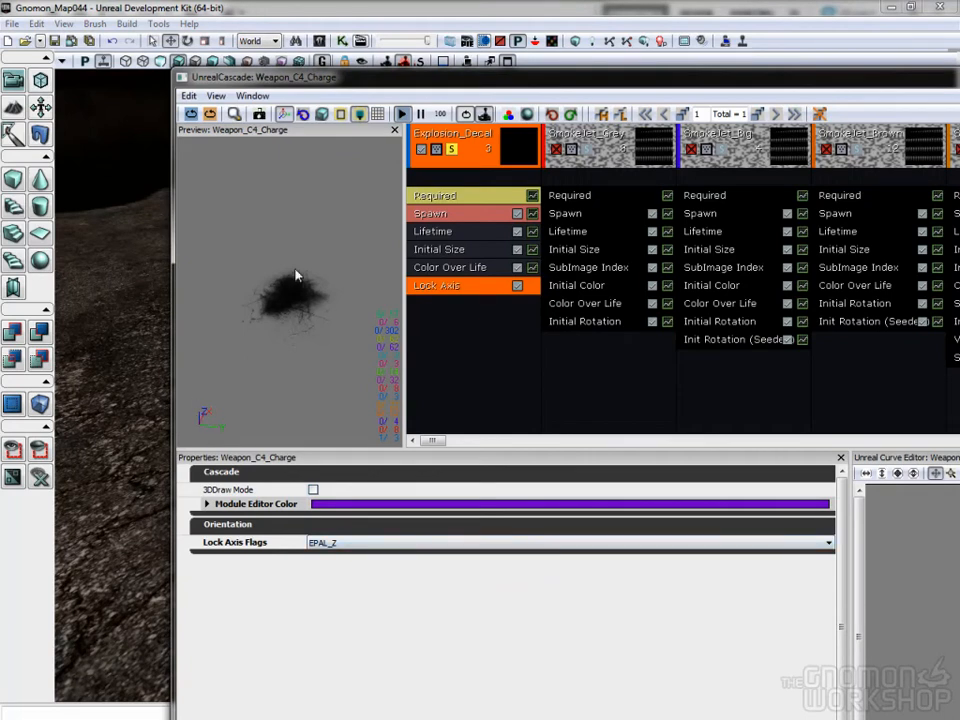
right_click(467, 318)
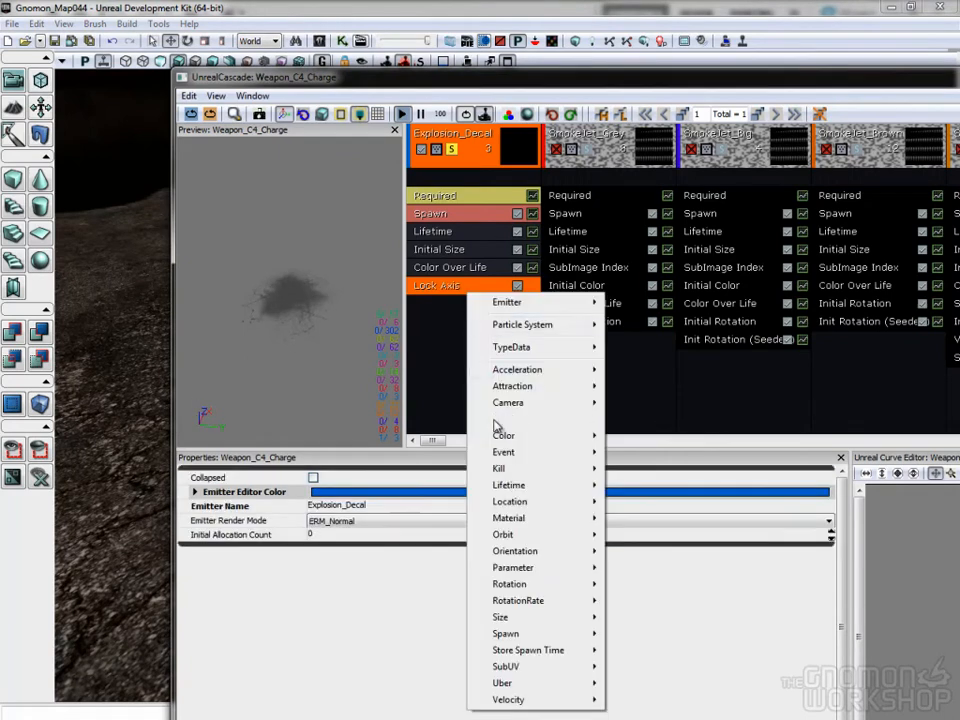
mouse_move(529, 594)
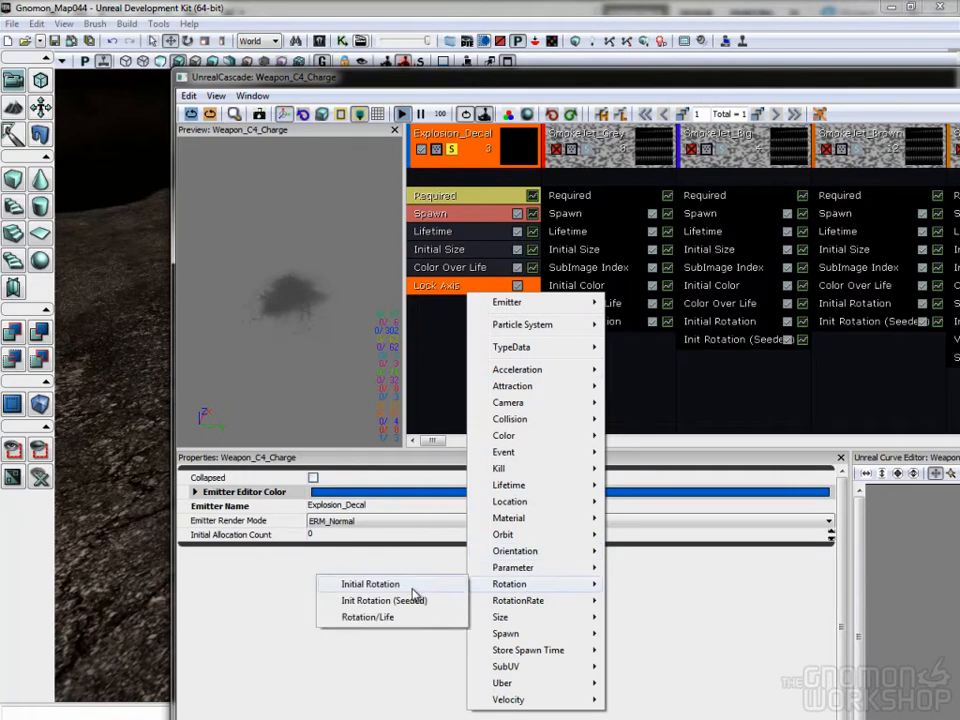
click(370, 584)
click(466, 304)
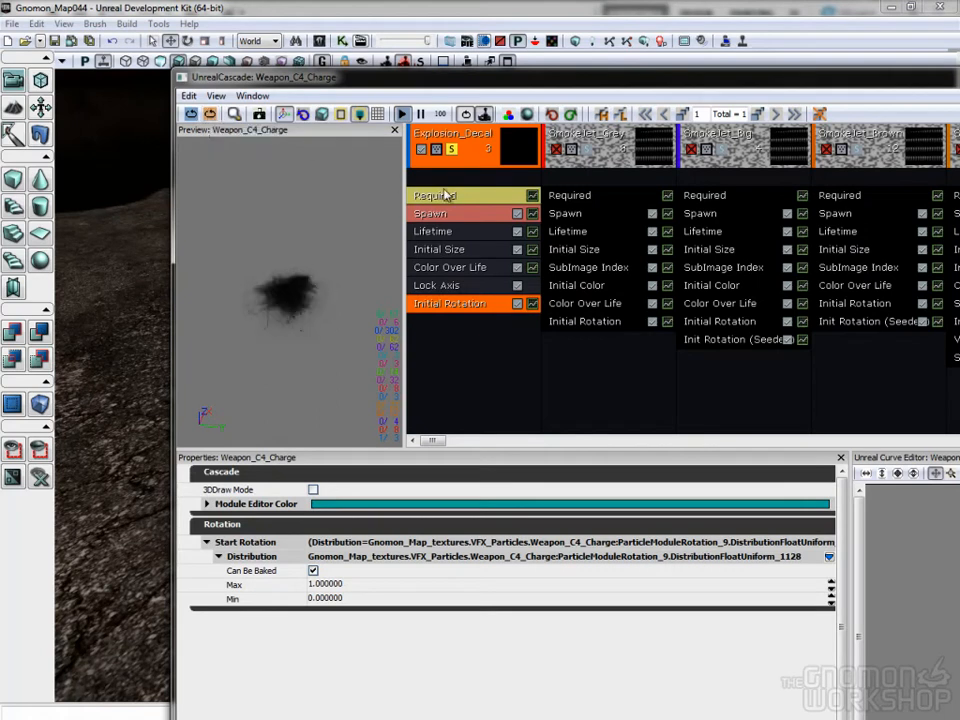
- Set the Explosion_Decal emitter's Initial Size to a maximum X of 900 and a minimum X of 650
click(440, 251)
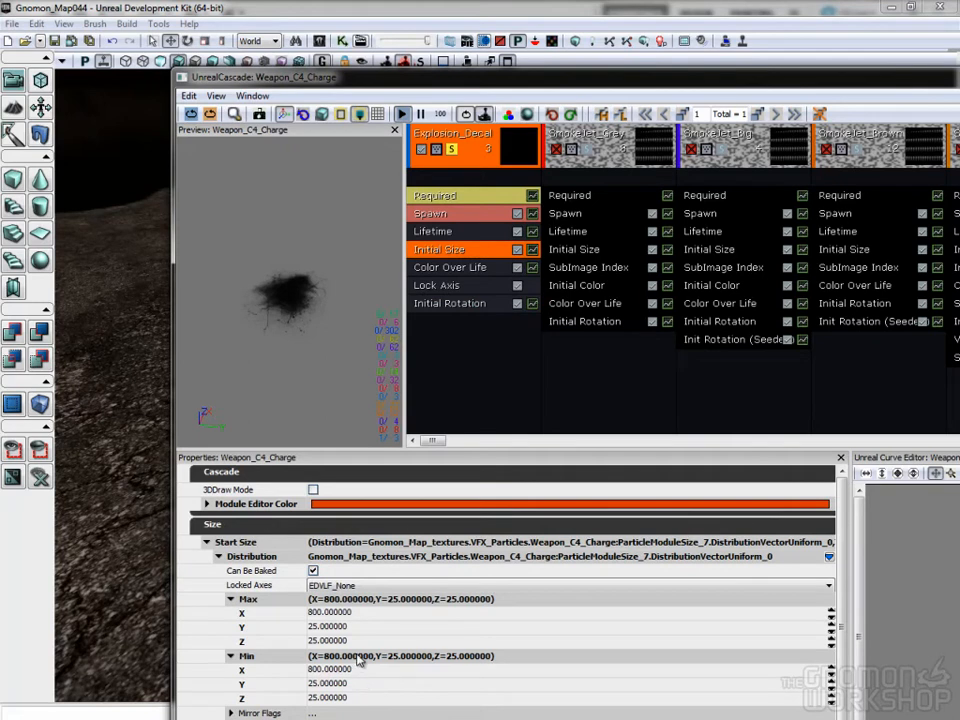
click(366, 617)
text(900)
key(Tab)
key(Tab)
key(Tab)
key(Tab)
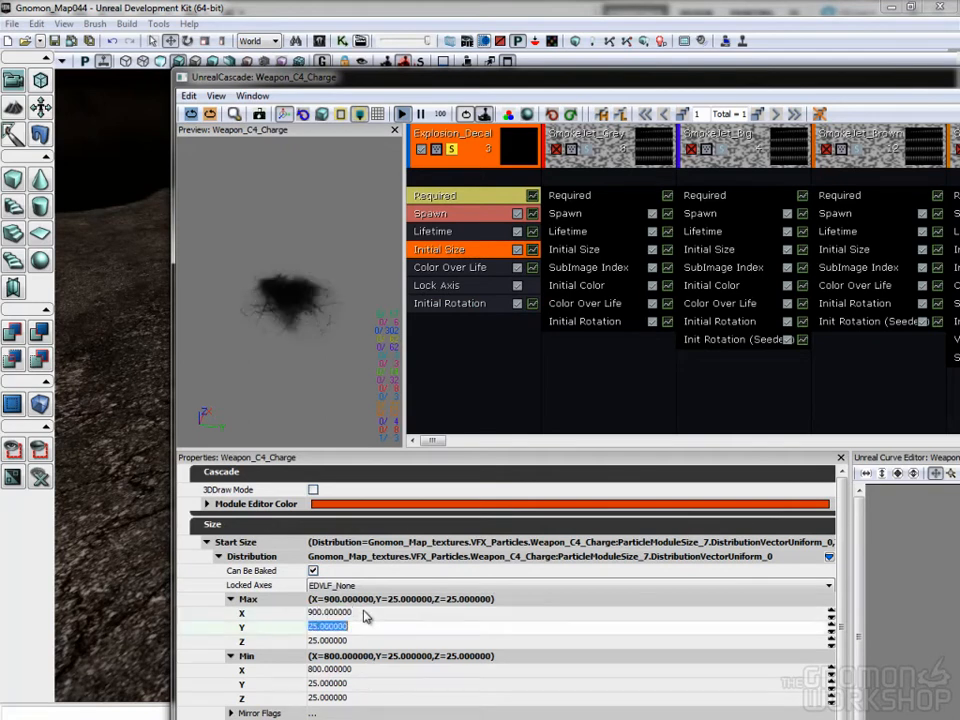
key(Tab)
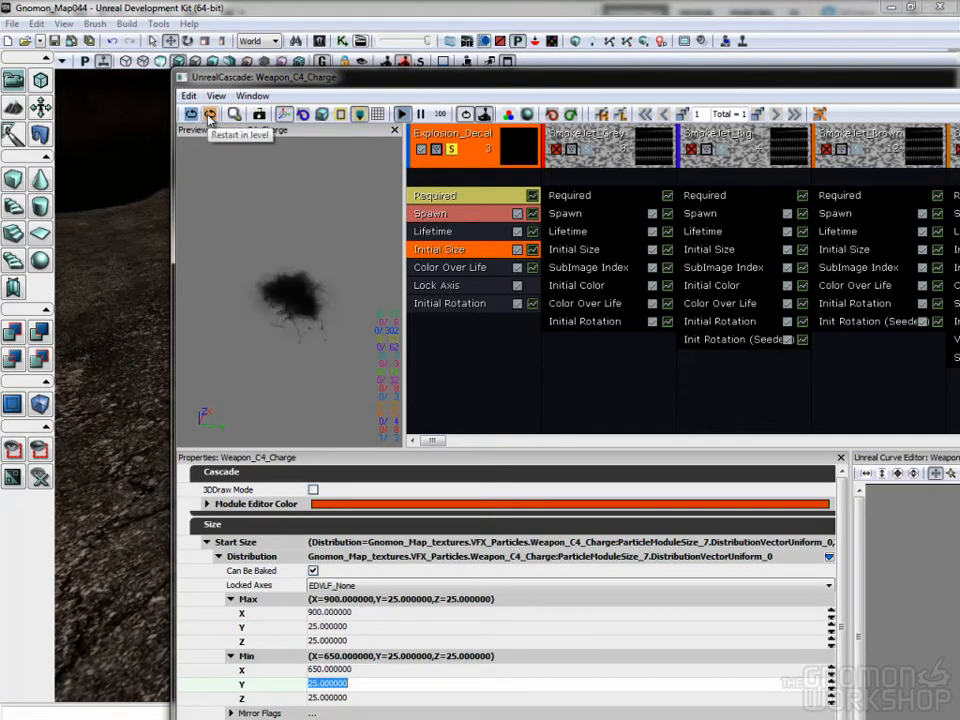
- Restart the particle system in the level and examine the explosion and its ground decal
click(209, 118)
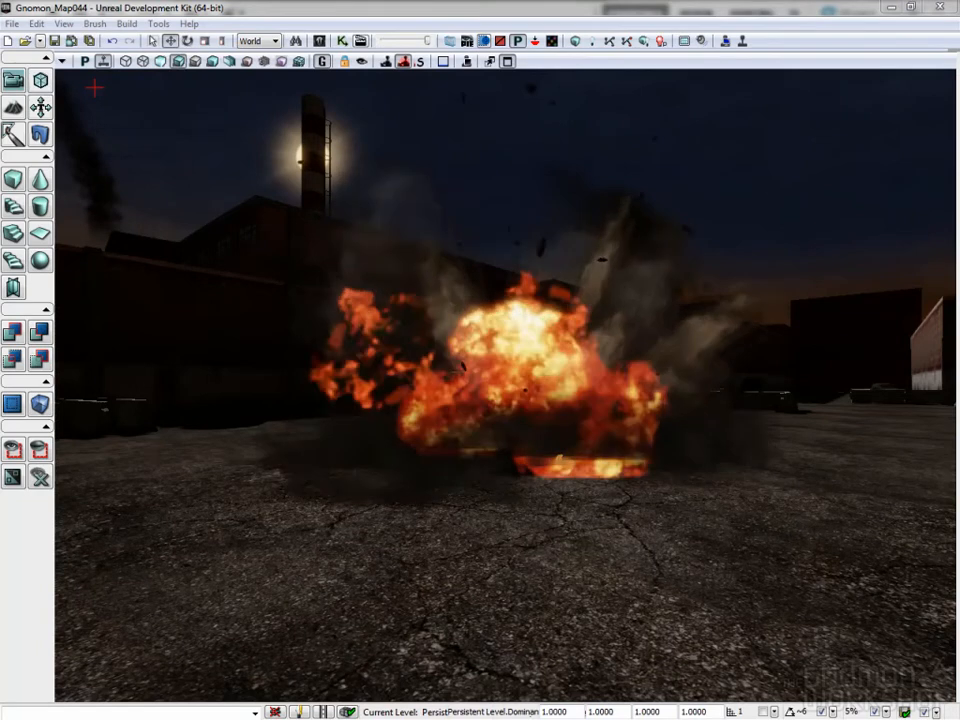
right_drag(688, 399, 710, 427)
drag(716, 466, 714, 708)
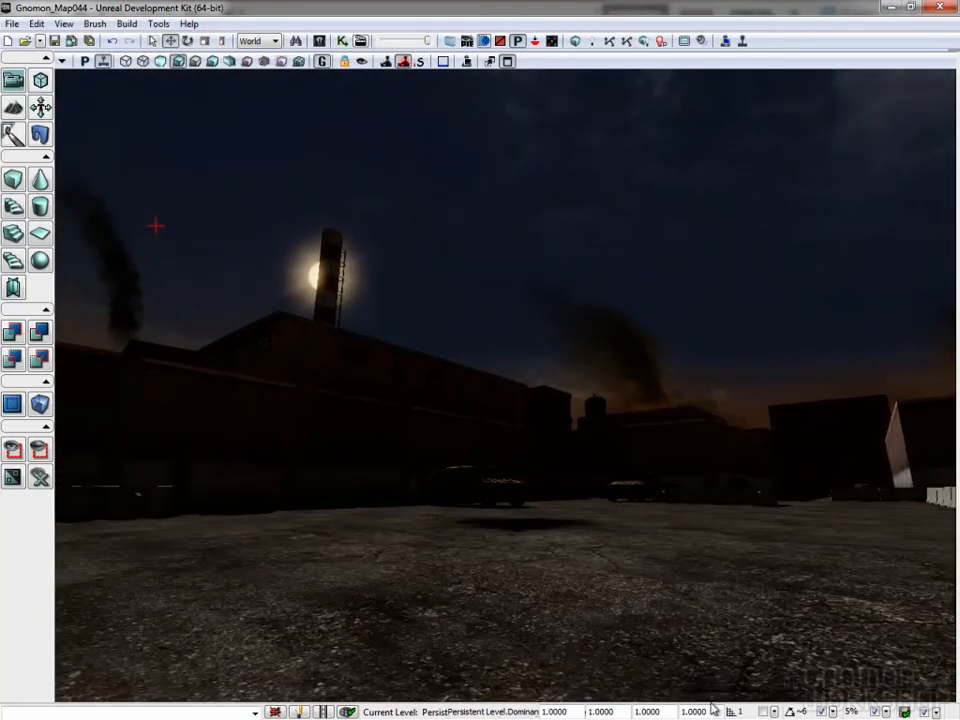
- Examine the maximum and minimum Z acceleration in the Shrapnels emitter's Acceleration module
right_drag(714, 708, 715, 716)
drag(727, 444, 733, 377)
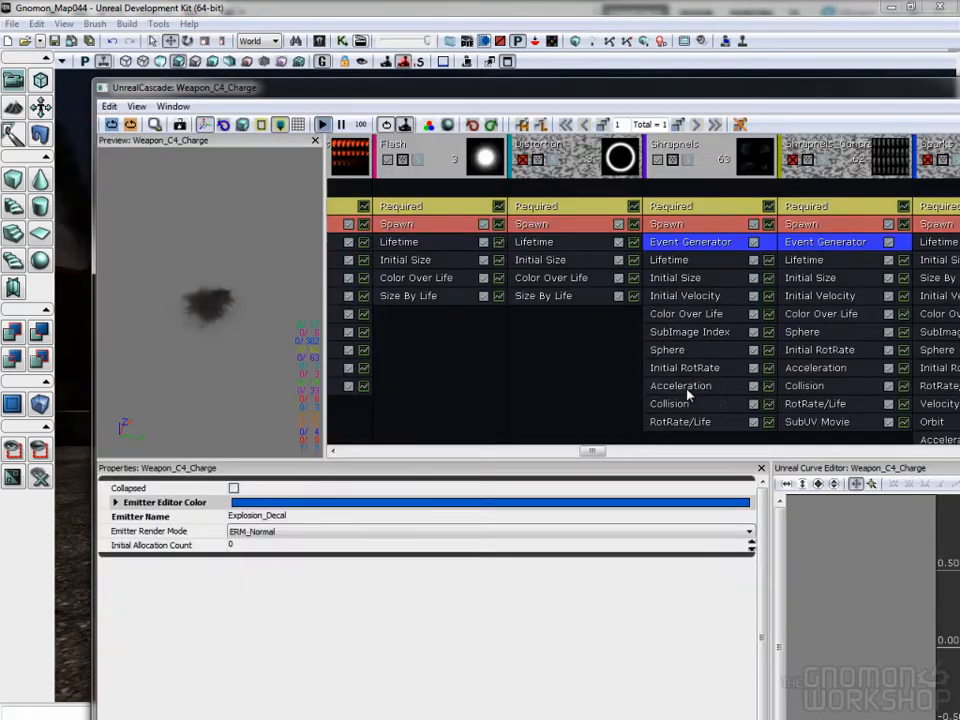
click(688, 386)
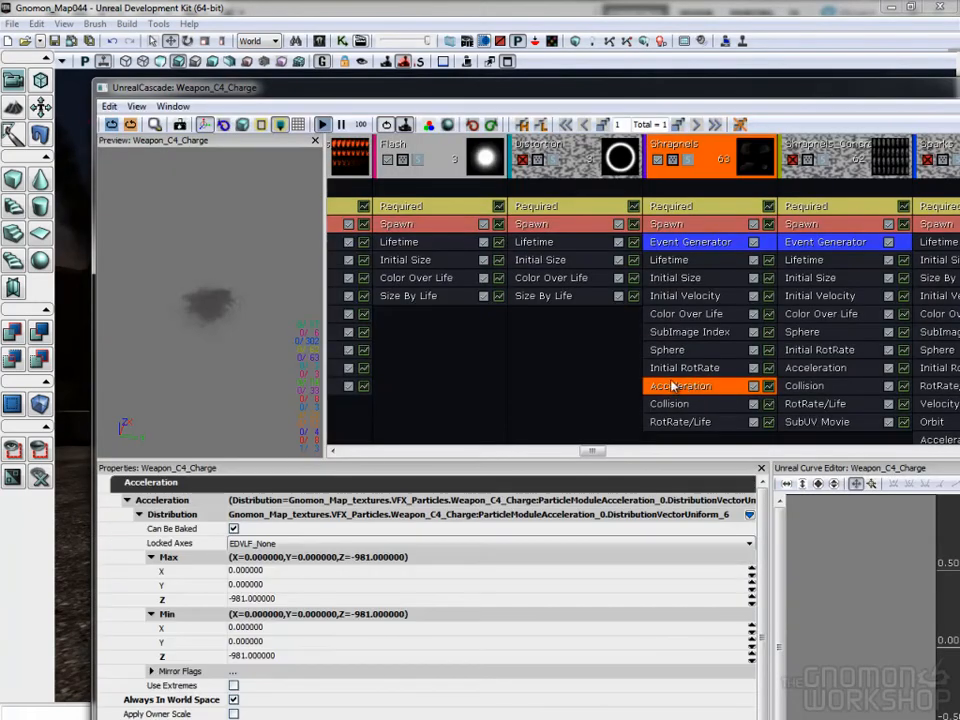
click(258, 599)
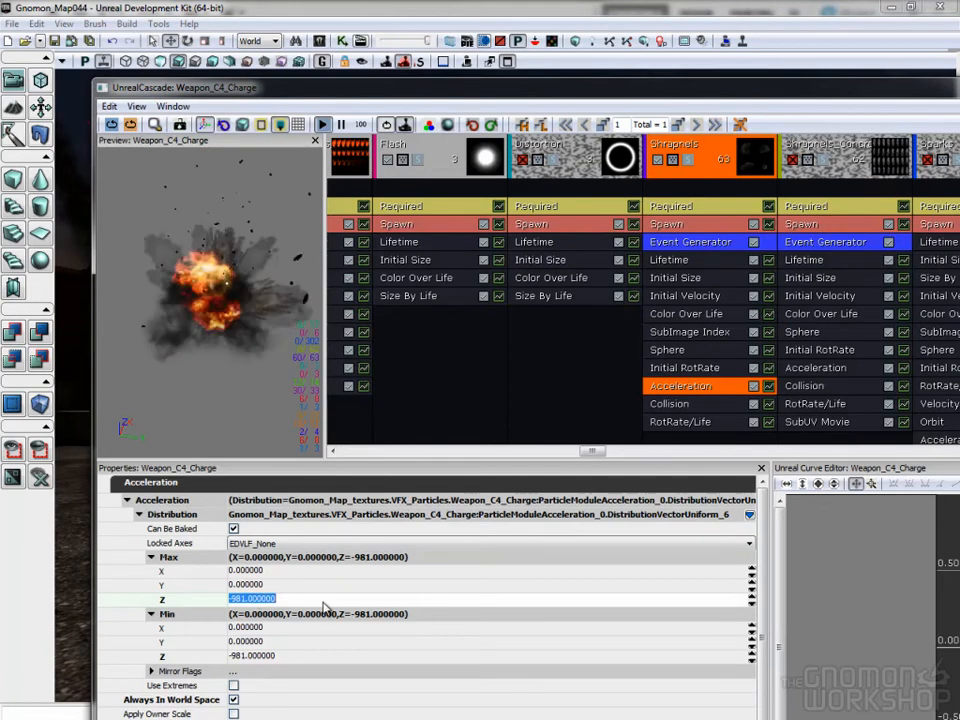
click(270, 655)
click(280, 598)
click(280, 655)
click(282, 600)
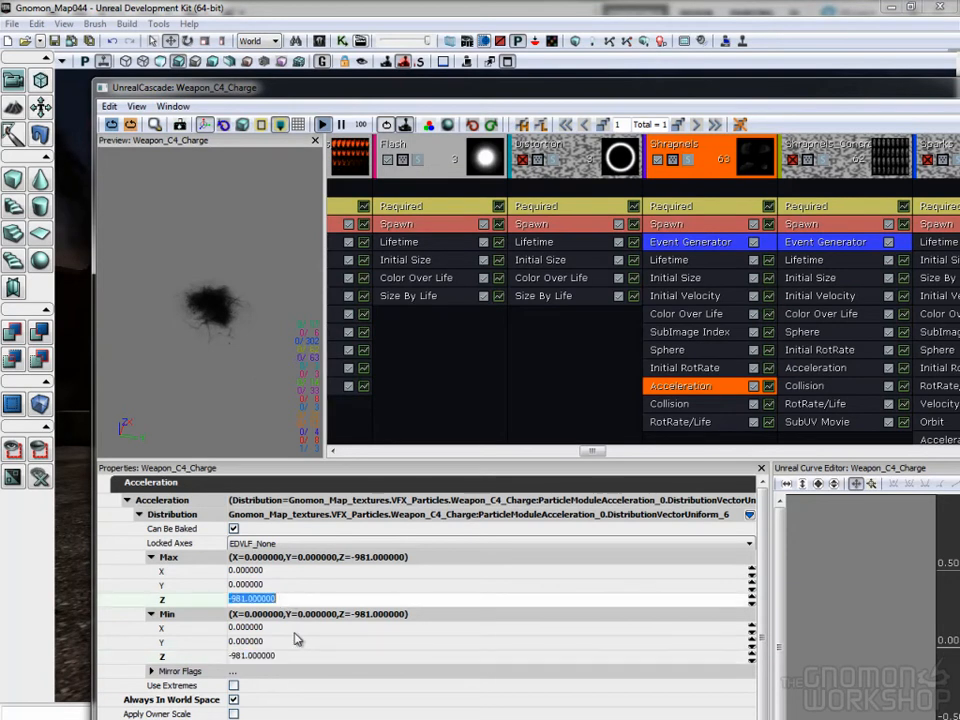
click(284, 656)
click(280, 599)
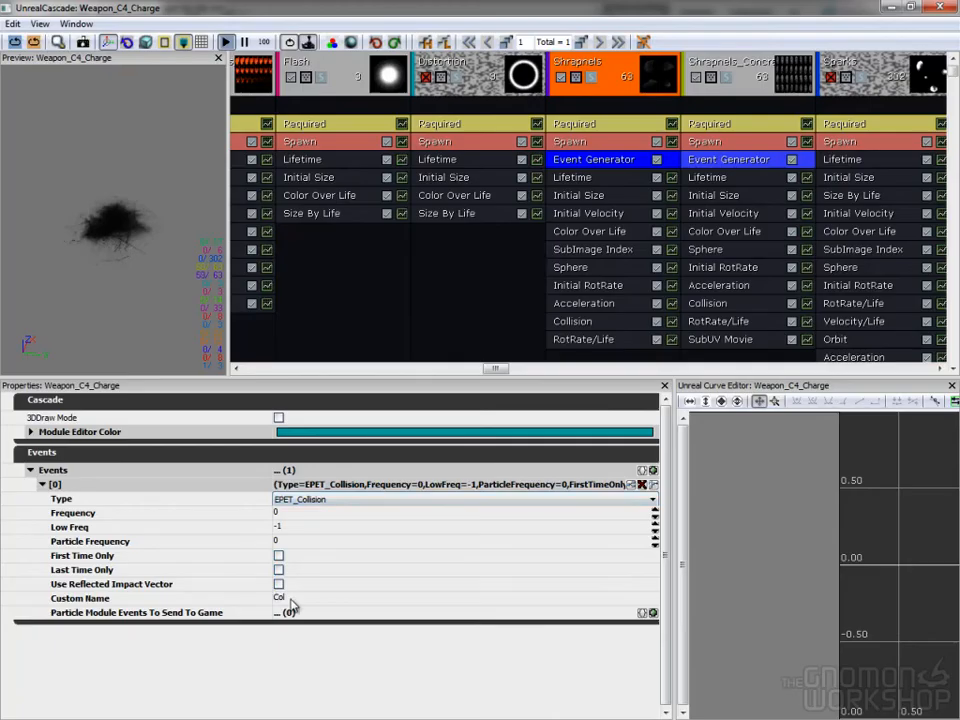
- Compare the Shrapnels Event Generator's custom name with the event name in the Smoke_HitGround emitter's EventRcvr Spawn module
click(291, 600)
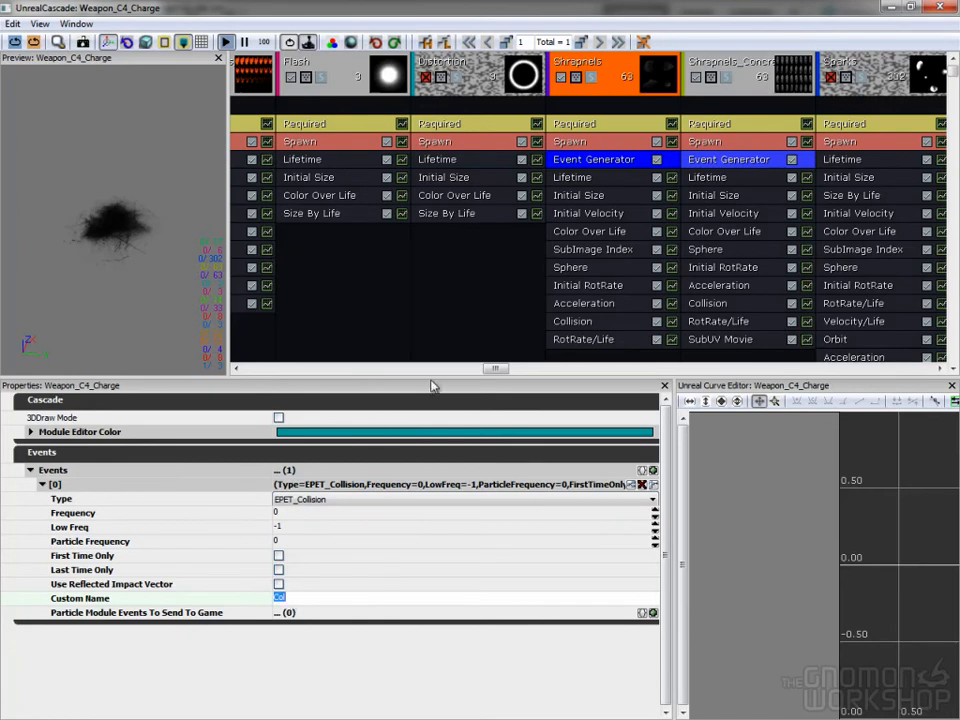
drag(497, 368, 589, 368)
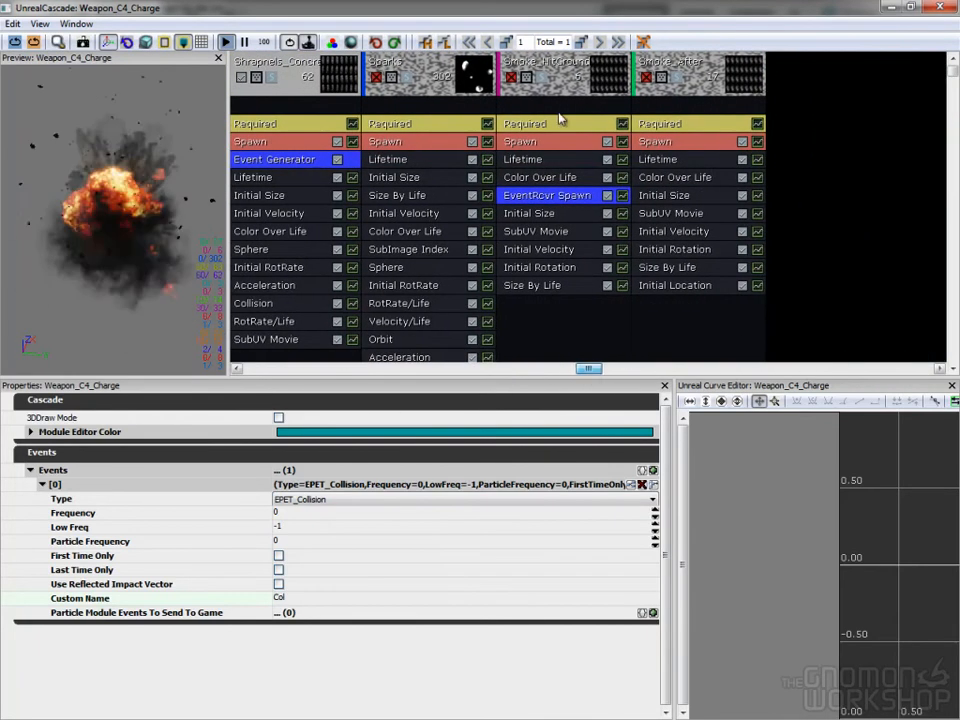
click(545, 196)
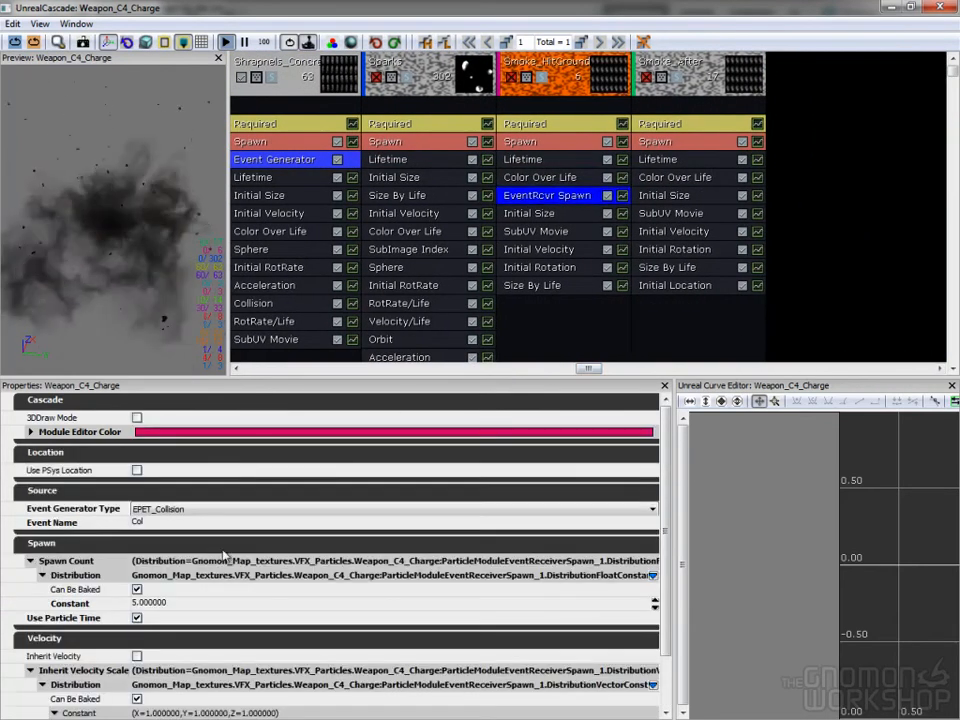
click(160, 523)
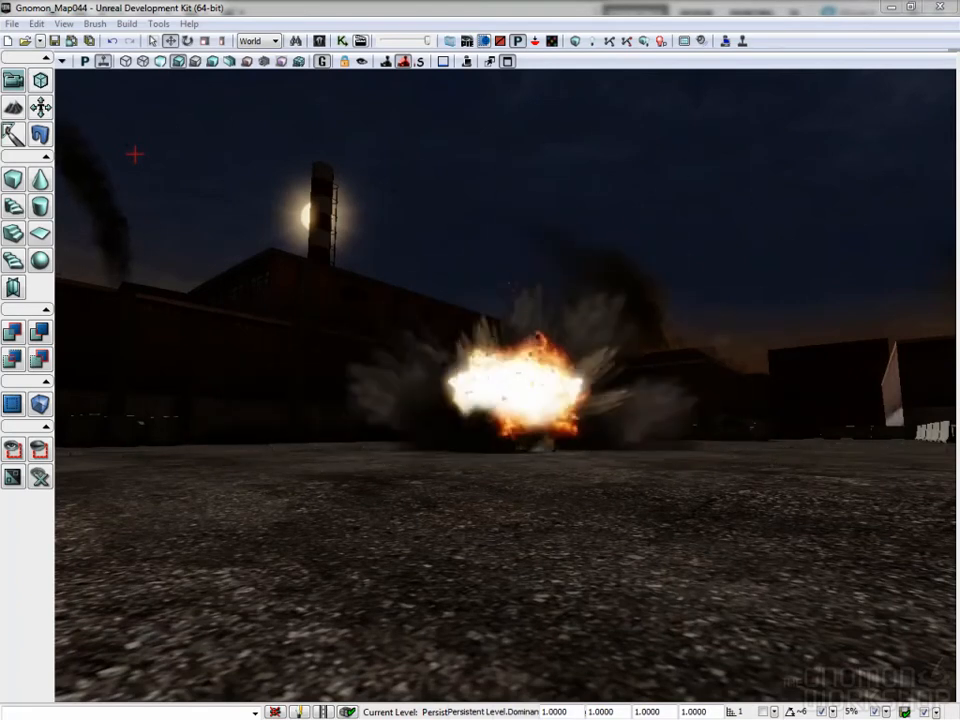
- Inspect the frozen shrapnel pieces on the ground up close and resume real-time playback in the level
drag(725, 438, 264, 154)
drag(600, 523, 585, 582)
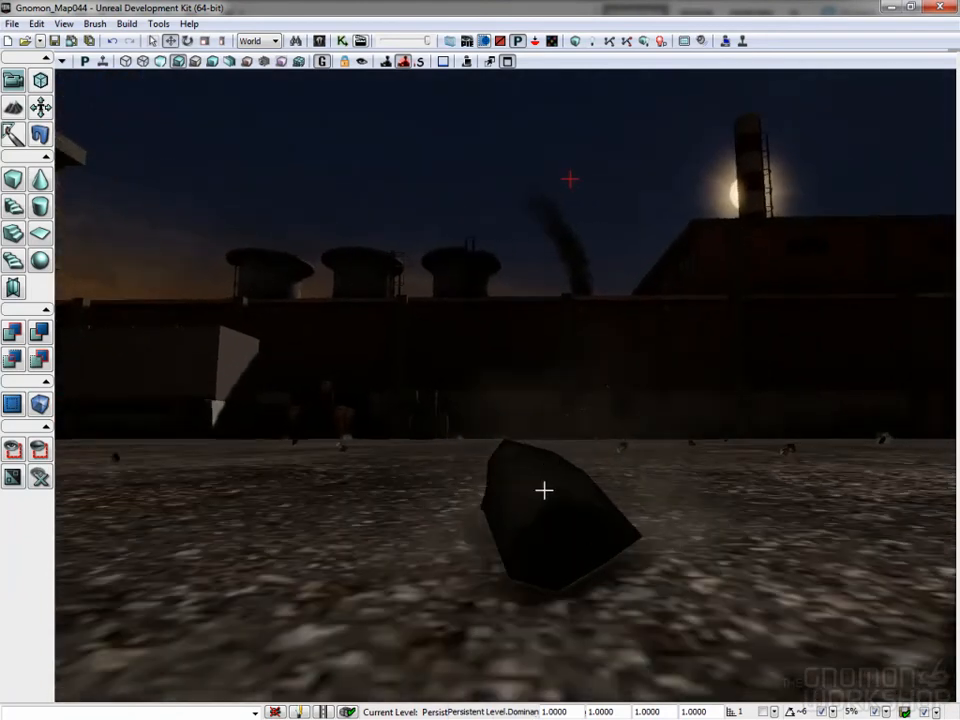
drag(577, 521, 525, 523)
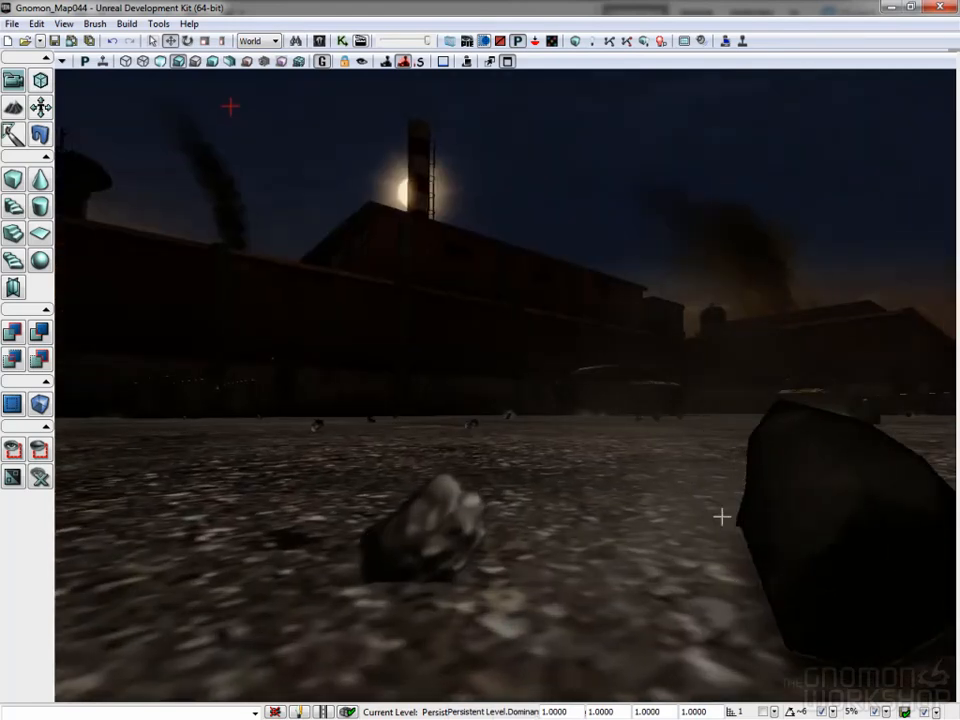
mouse_move(779, 500)
mouse_down()
mouse_move(776, 519)
mouse_move(765, 490)
mouse_up()
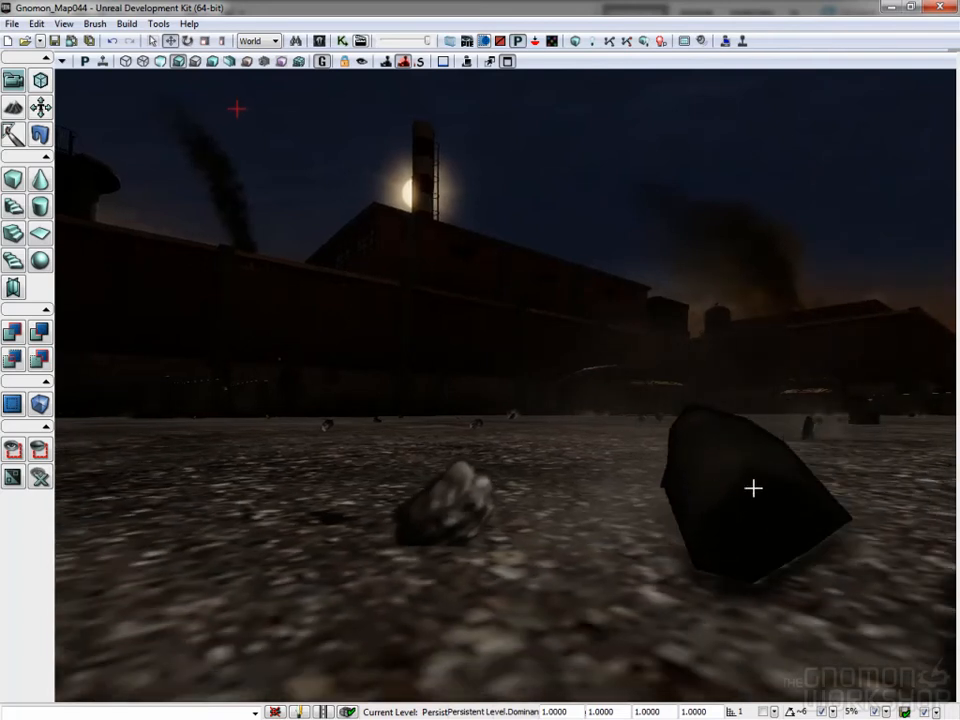
click(103, 62)
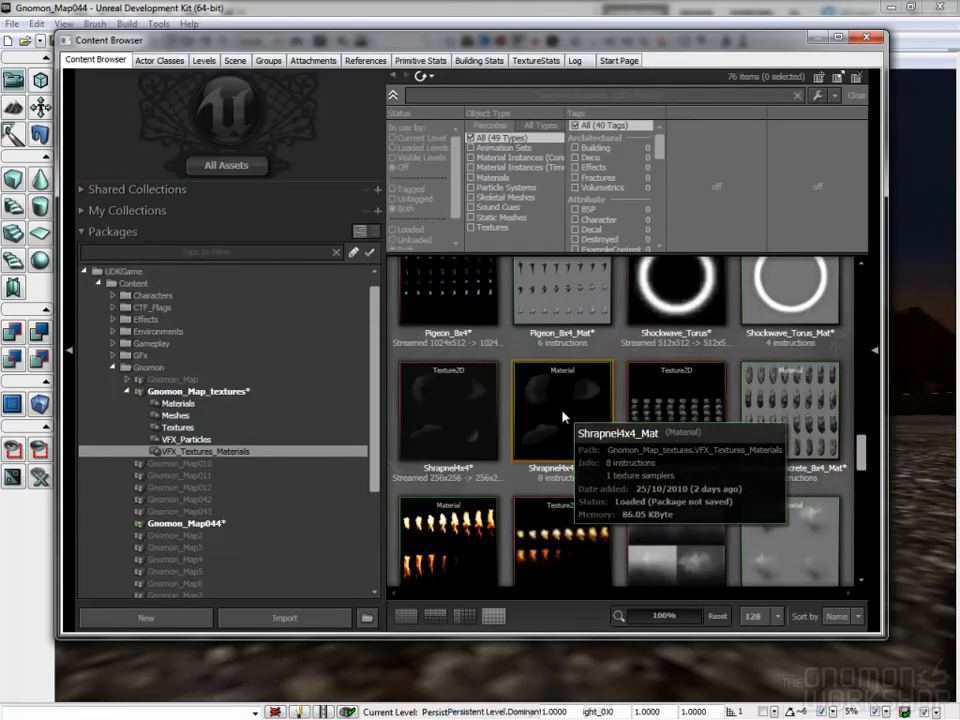
- Open the Shrapnel4x4_Mat material and examine how its Particle SubUV and Vertex Color nodes feed the Multiply nodes
double_click(562, 416)
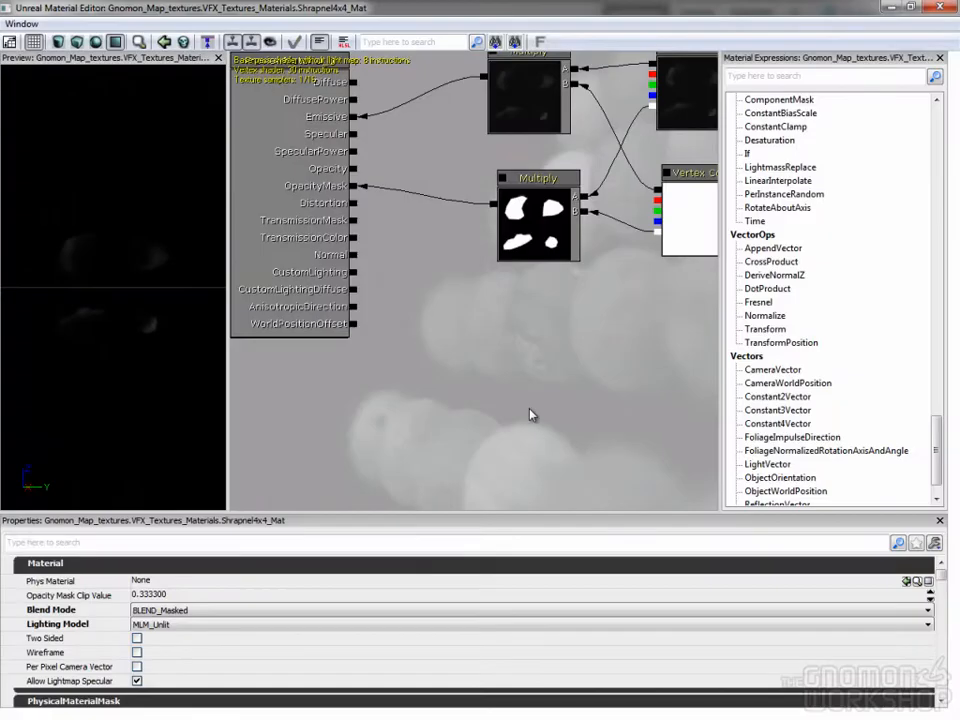
scroll(484, 379, down, 3)
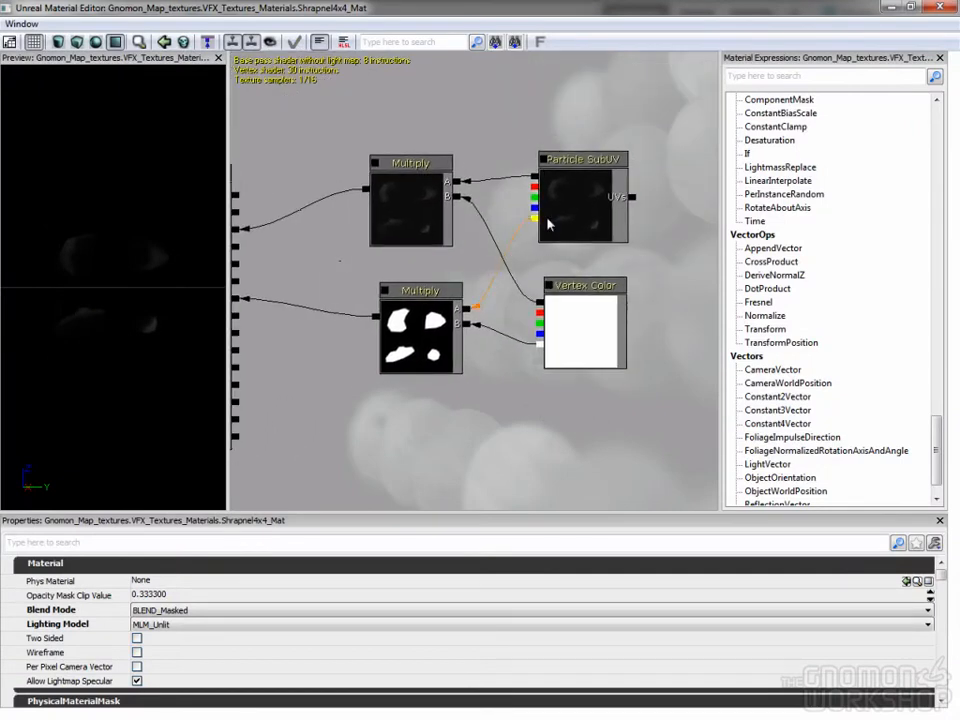
drag(333, 425, 407, 354)
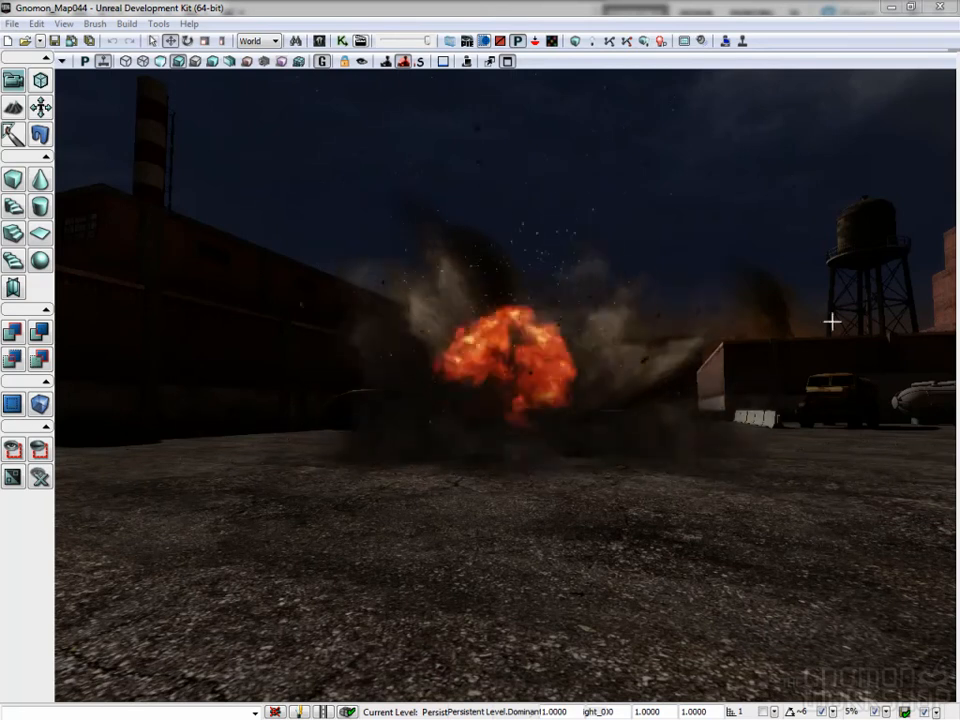
- Check the Emitter Delay in the Smoke_After emitter's Required module against the explosion in the level, and unsolo the emitter
drag(600, 383, 634, 422)
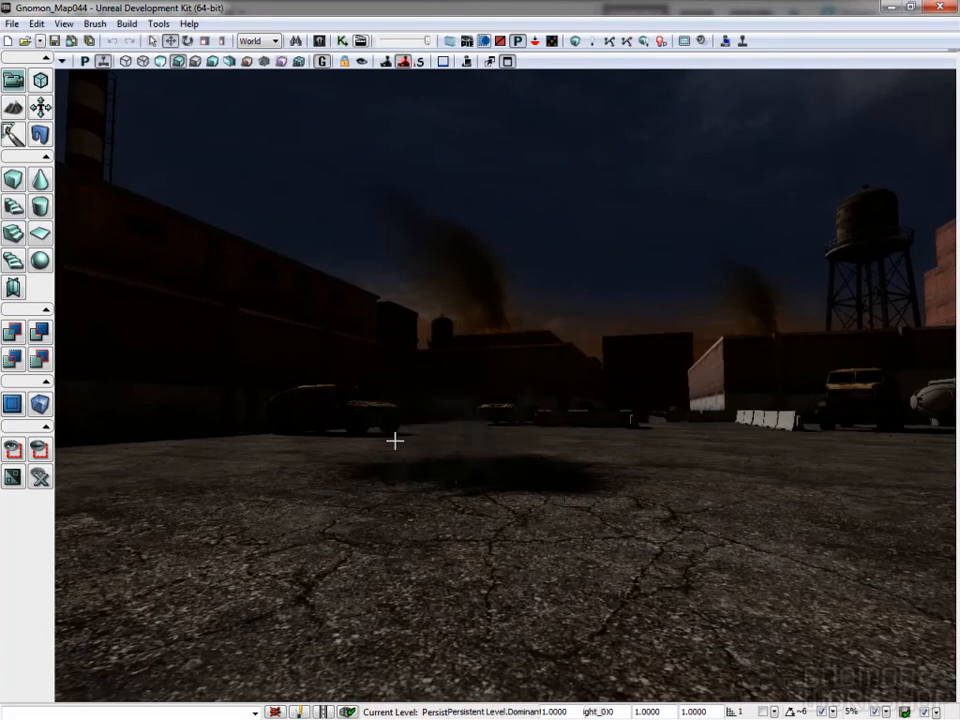
drag(722, 425, 699, 675)
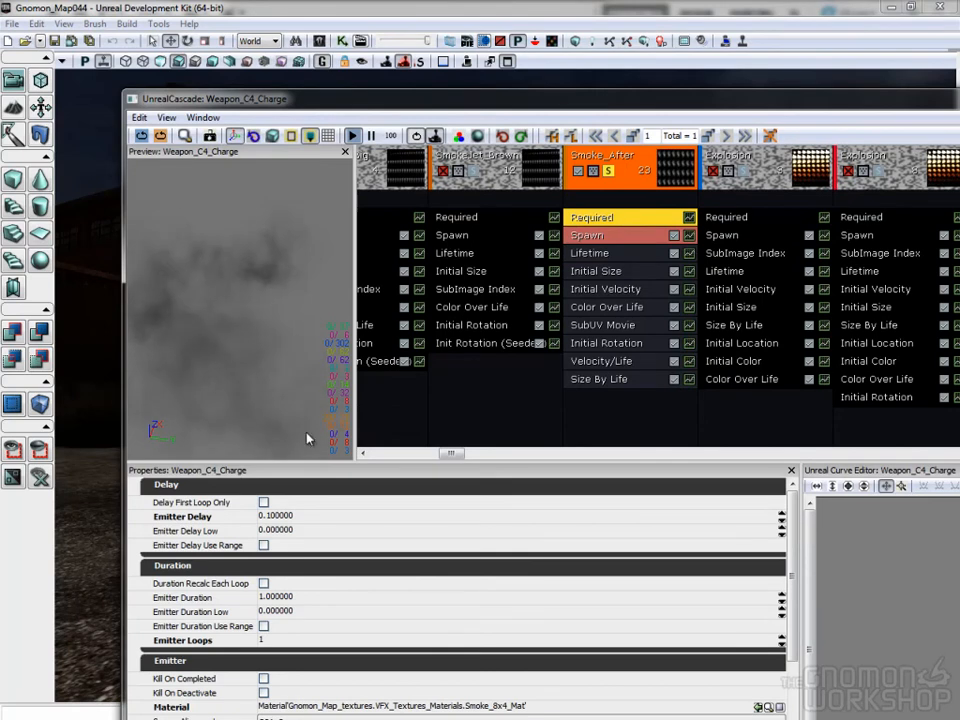
click(276, 516)
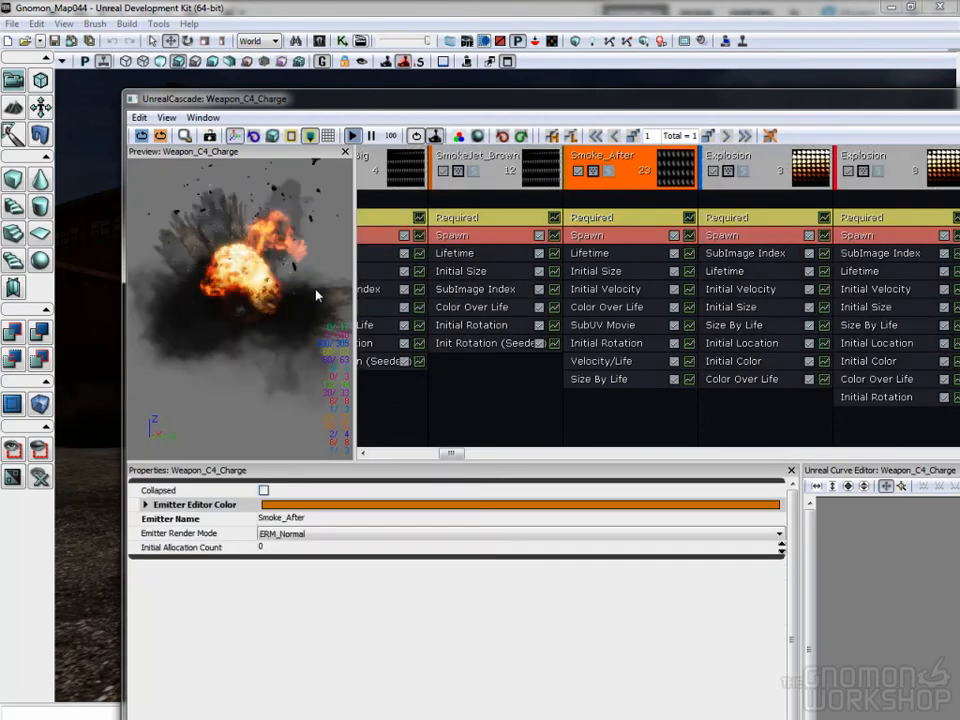
drag(450, 99, 908, 99)
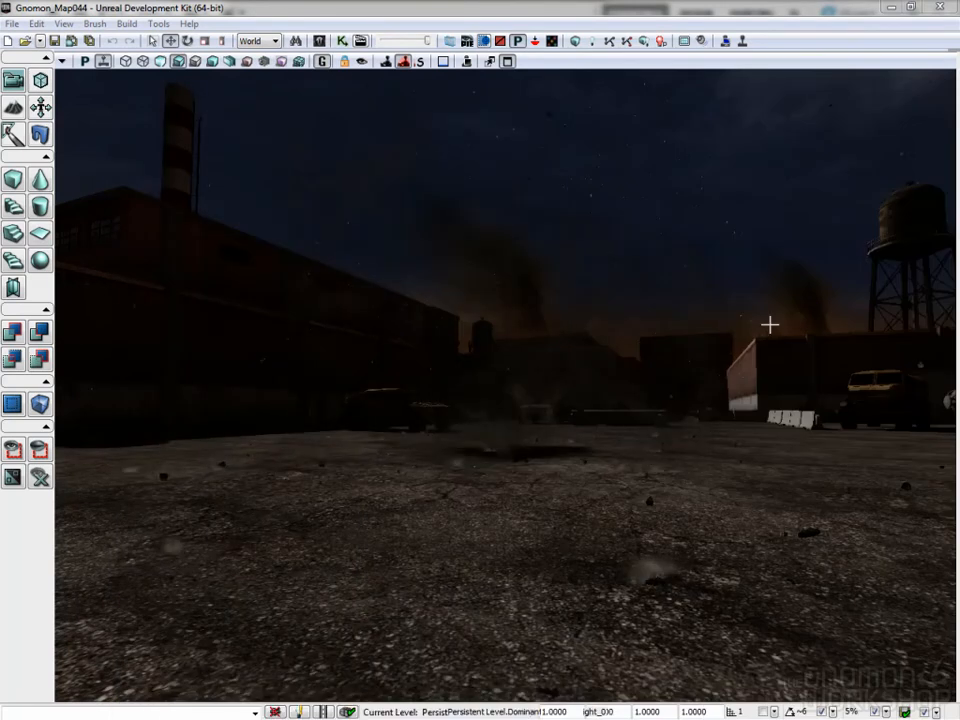
- Examine the full explosion, its debris and its remaining smoke in the level from farther viewpoints
drag(696, 469, 702, 455)
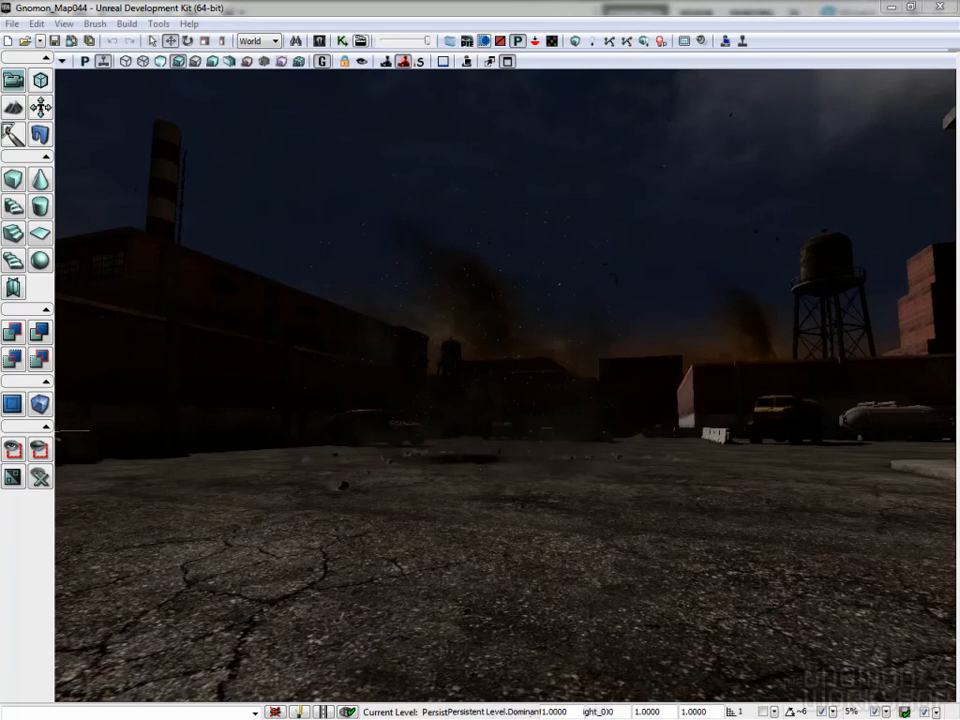
right_drag(619, 380, 648, 428)
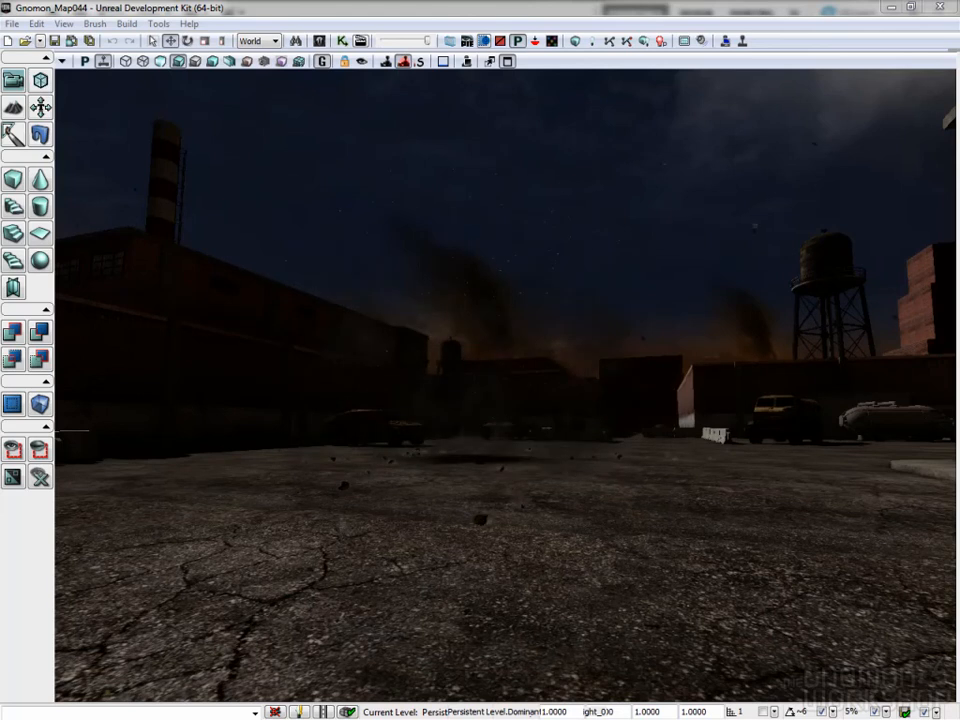
right_drag(619, 379, 645, 395)
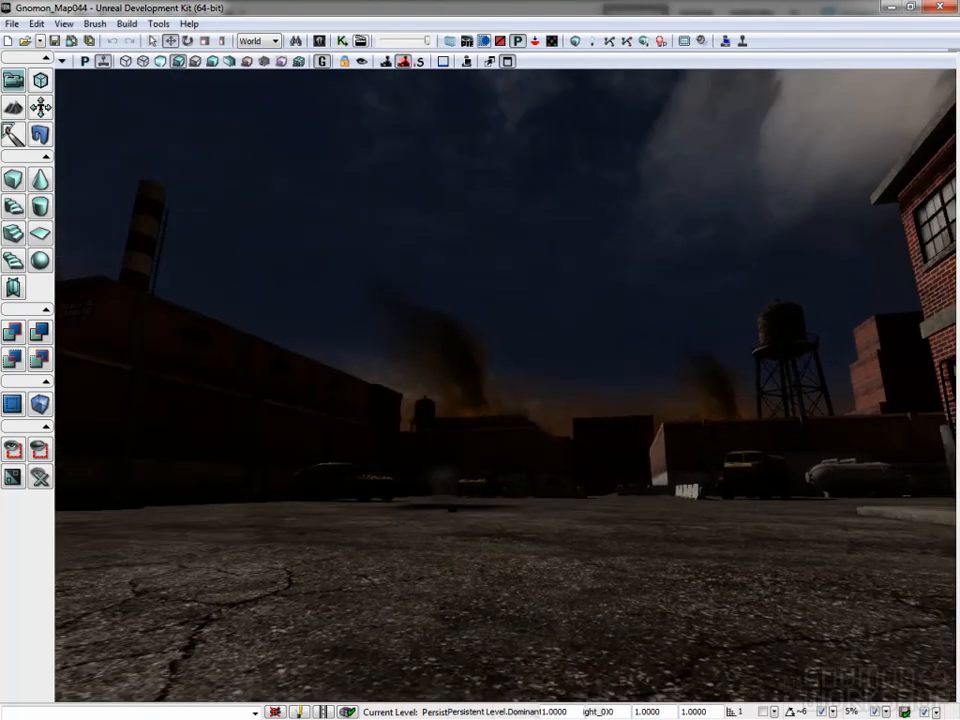